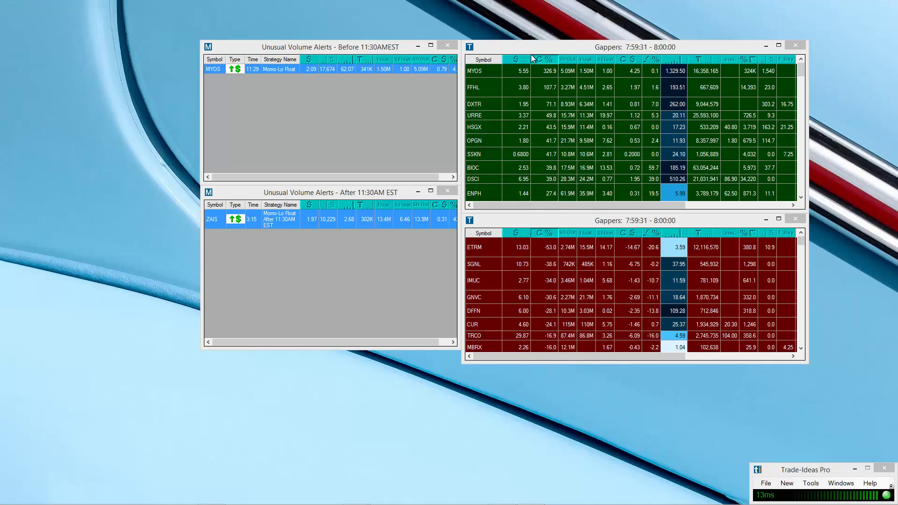
Open the History Time Frame dialog for the Before 11:30AM alerts window
right_click(219, 66)
mouse_move(261, 103)
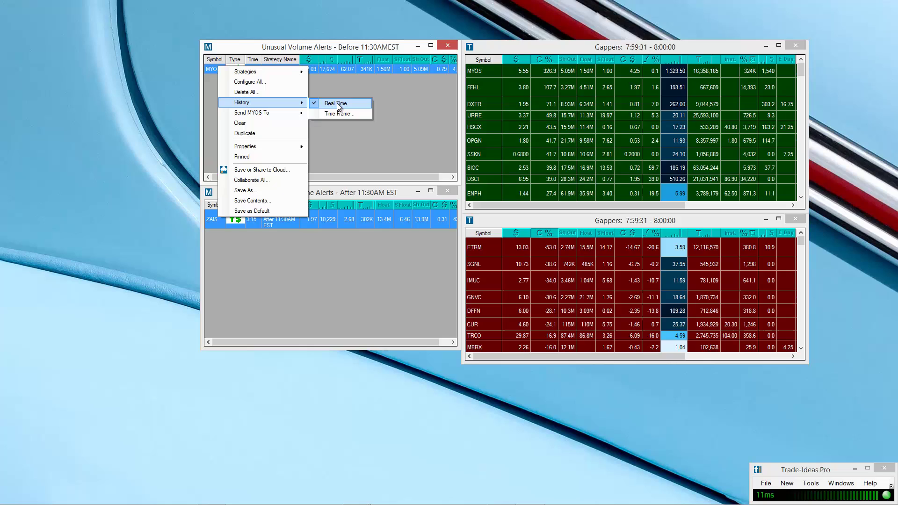
click(339, 114)
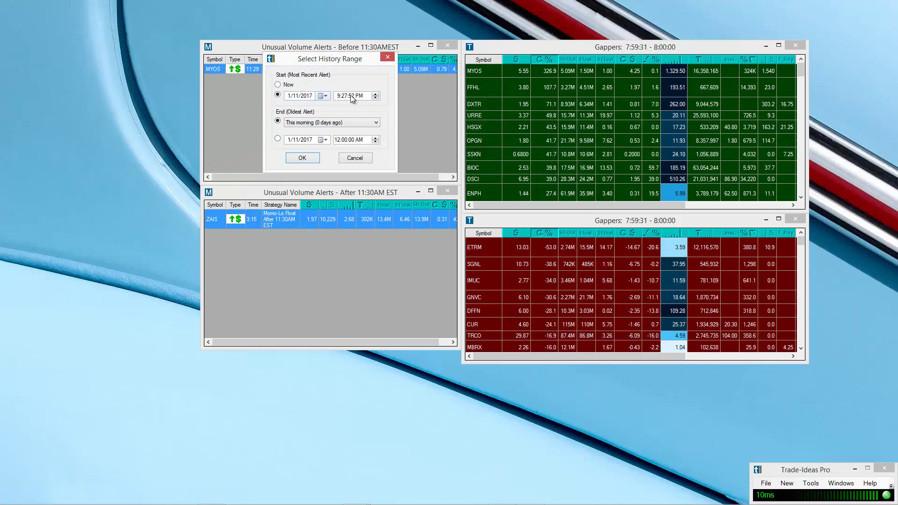
click(337, 96)
drag(356, 57, 518, 45)
drag(584, 48, 550, 52)
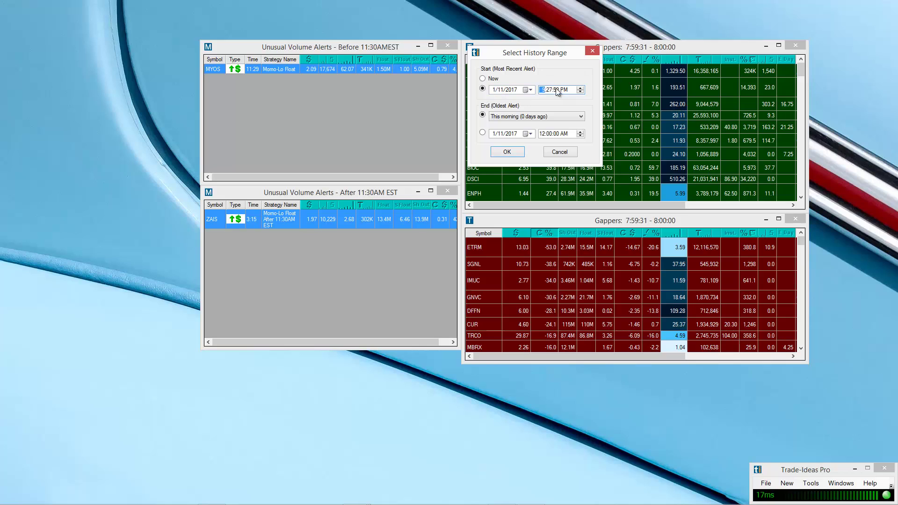
Set the history range to end at 11:30:52 AM on 1/11/2017 and load the past alerts
text(3)
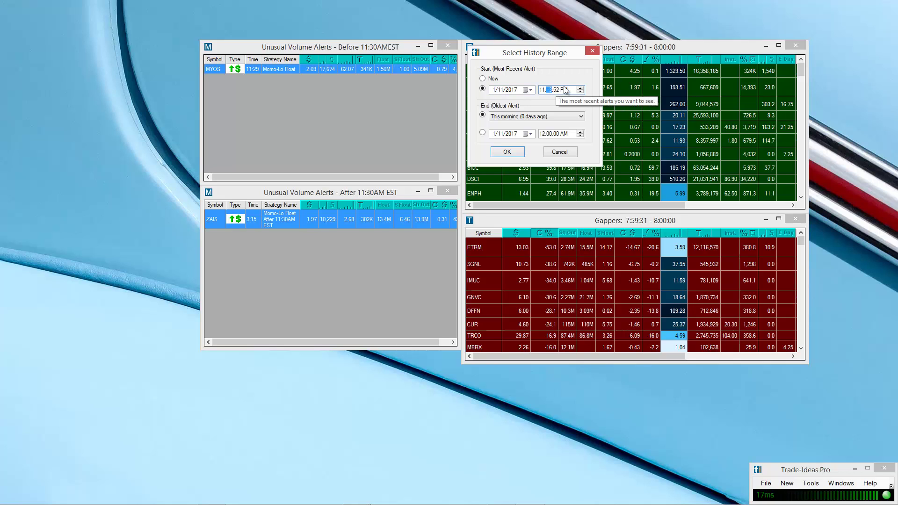
text(0)
click(564, 90)
text(a)
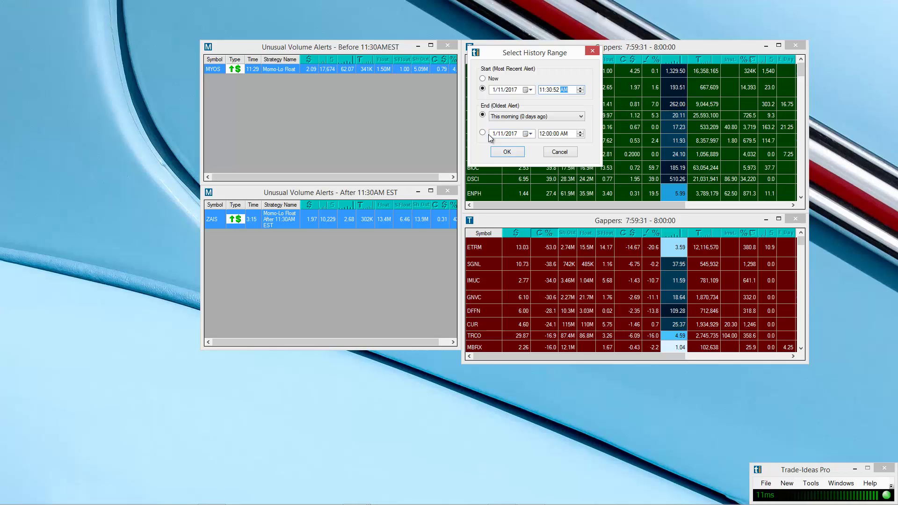
click(484, 133)
click(546, 133)
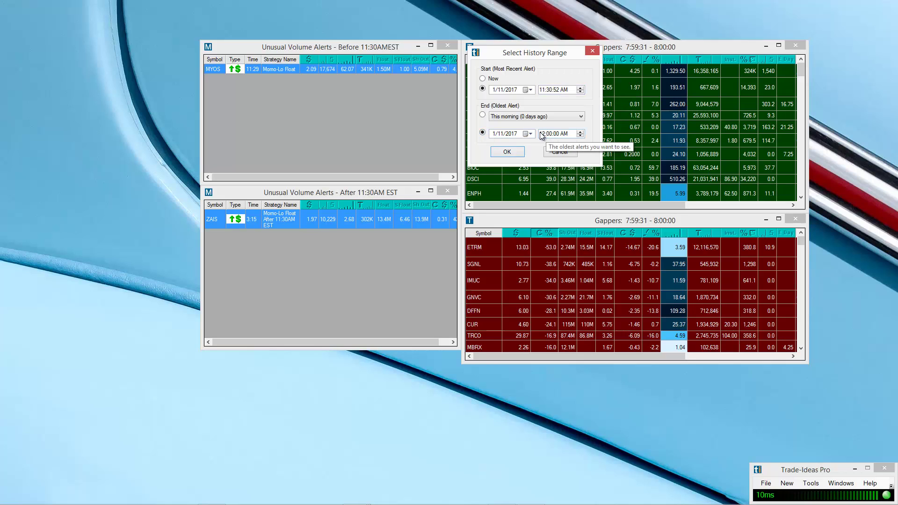
key(Down)
key(Down)
key(Down)
key(Down)
key(Down)
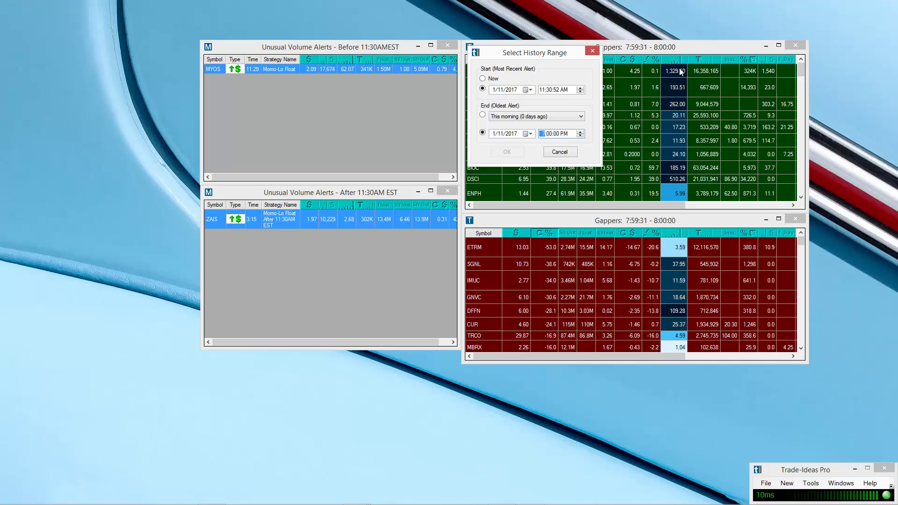
key(Right)
key(Right)
click(507, 152)
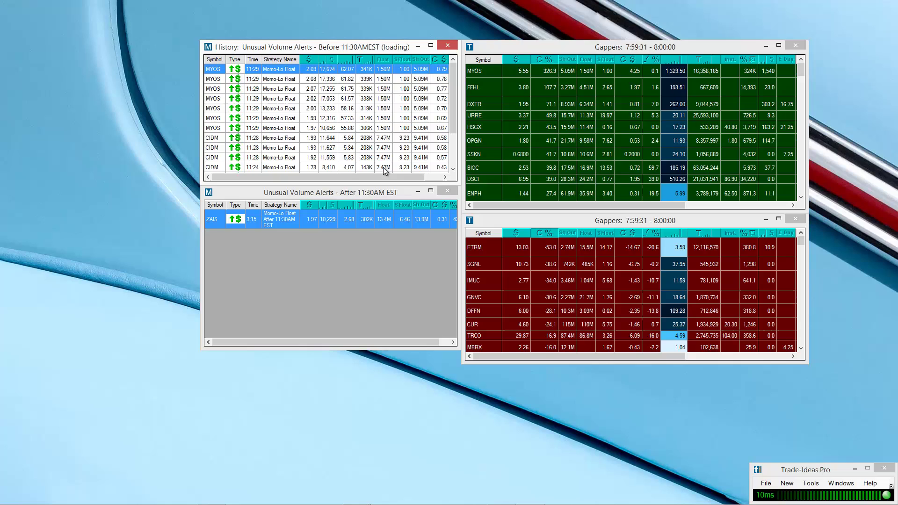
Move the After window to the lower right, then raise, lengthen and scroll the Before history list
drag(381, 193, 740, 308)
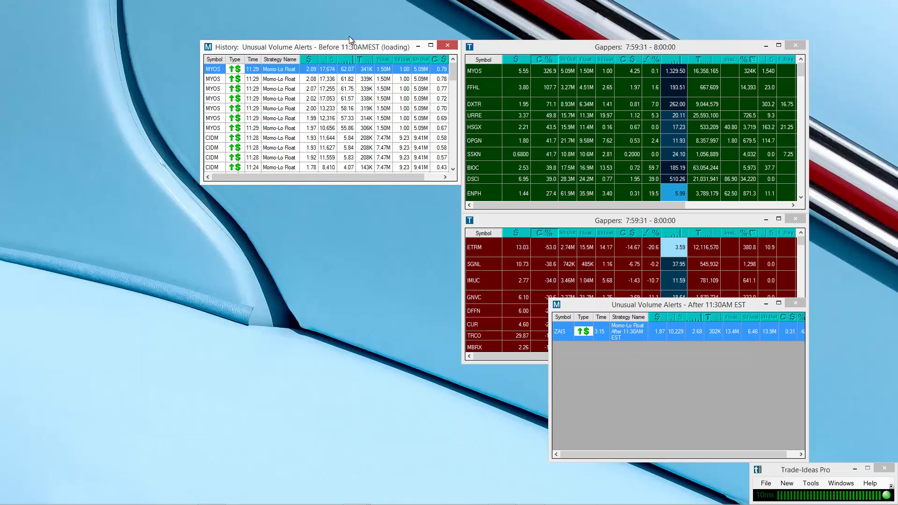
drag(347, 53, 348, 24)
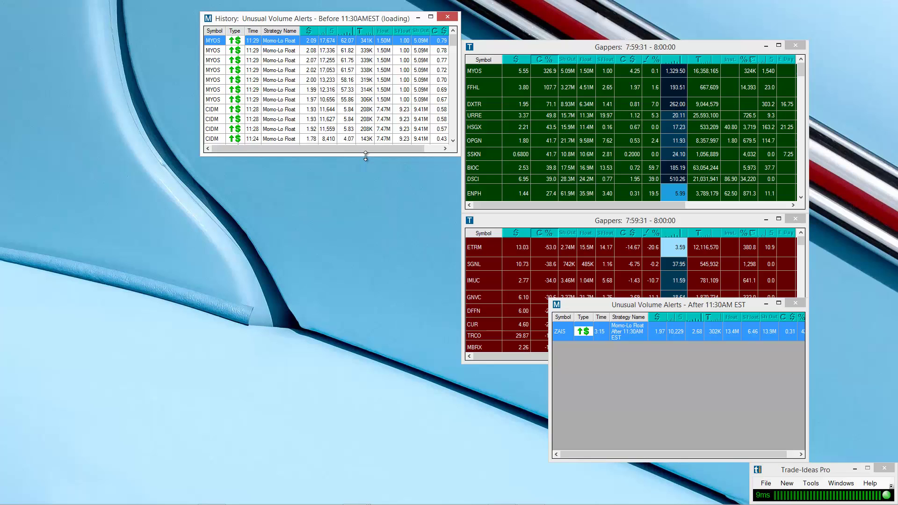
drag(365, 157, 370, 459)
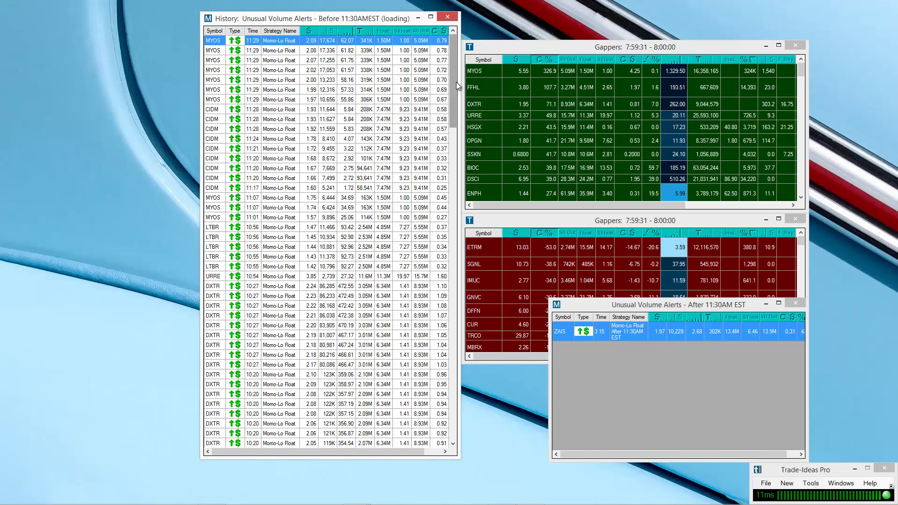
mouse_move(455, 80)
mouse_down()
mouse_move(455, 171)
mouse_move(455, 80)
mouse_up()
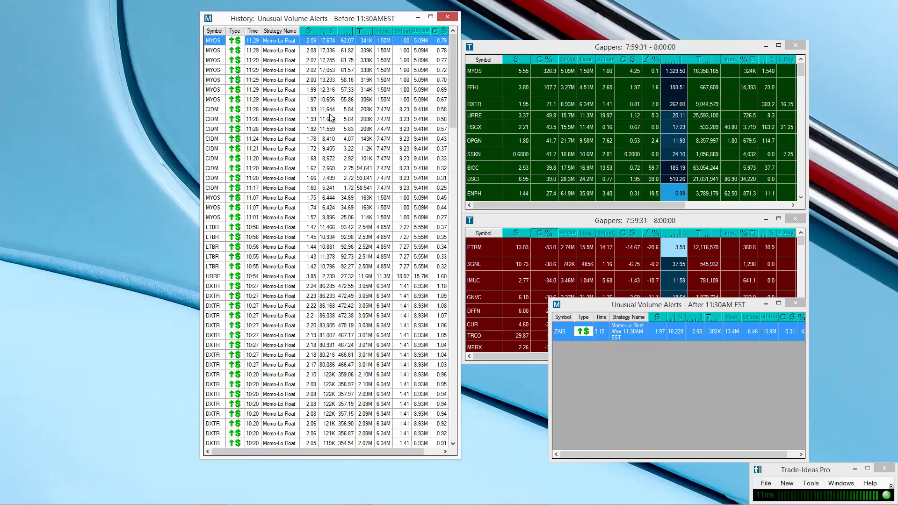
drag(454, 96, 459, 416)
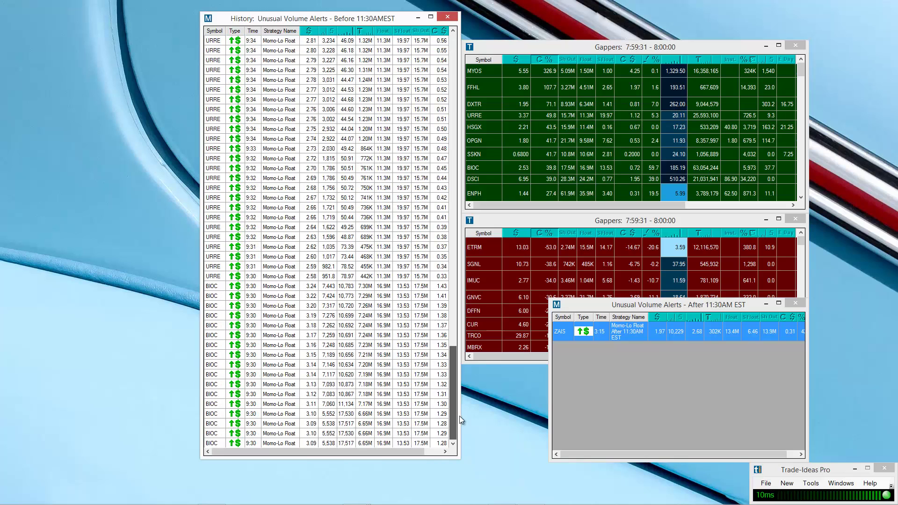
drag(383, 398, 379, 396)
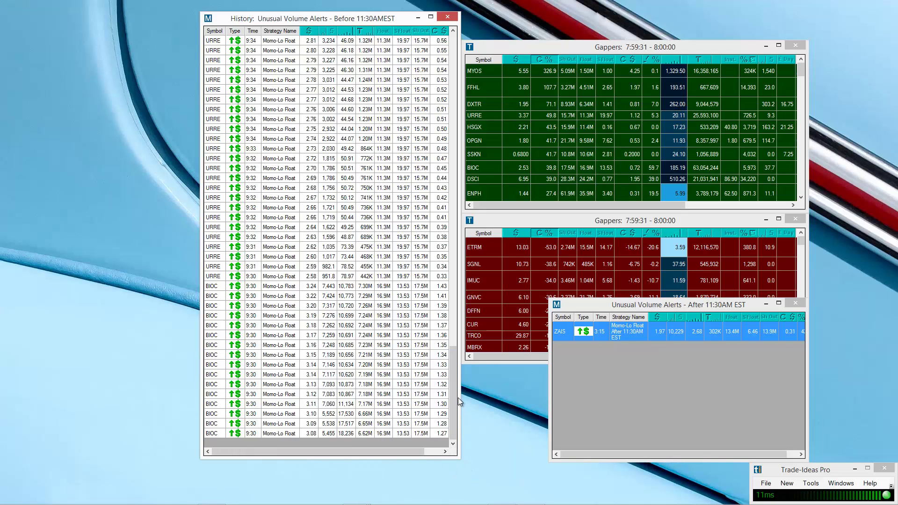
drag(456, 403, 442, 92)
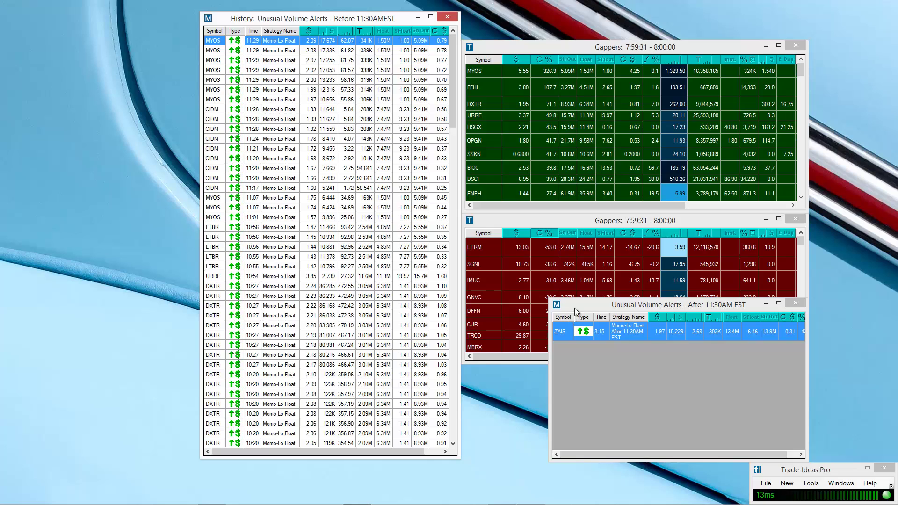
Bring the After 11:30AM window forward and load its history with the default Time Frame range
drag(575, 308, 209, 21)
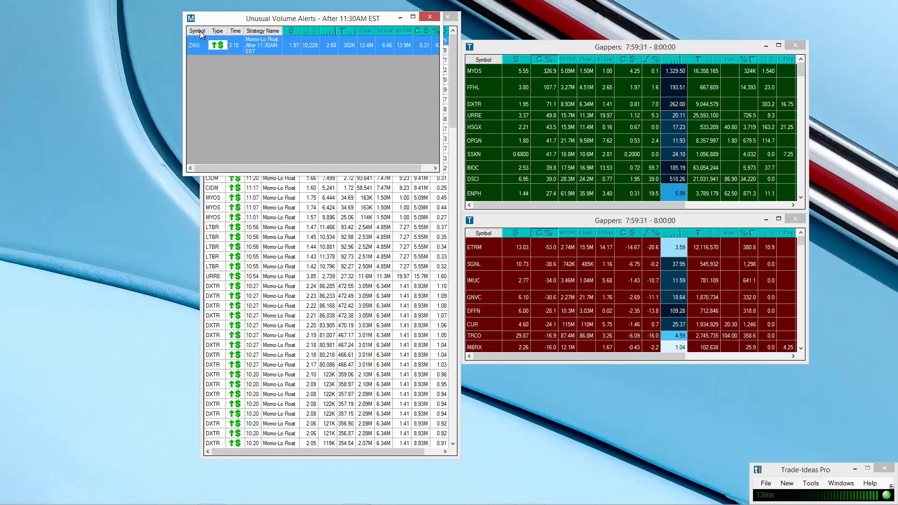
right_click(200, 29)
right_click(195, 49)
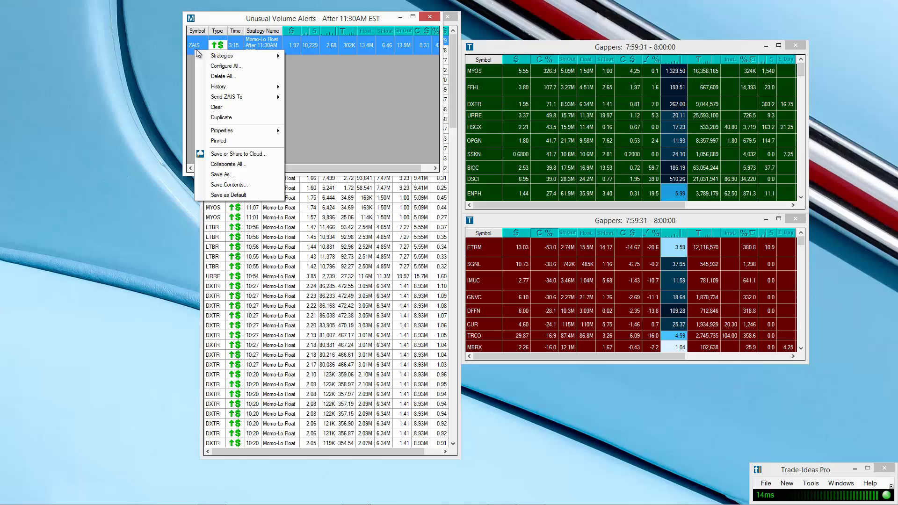
mouse_move(266, 90)
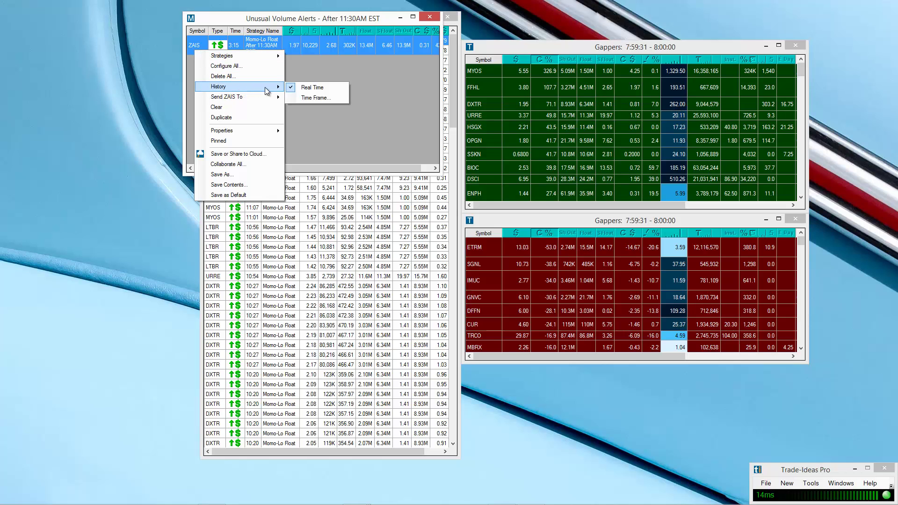
click(318, 96)
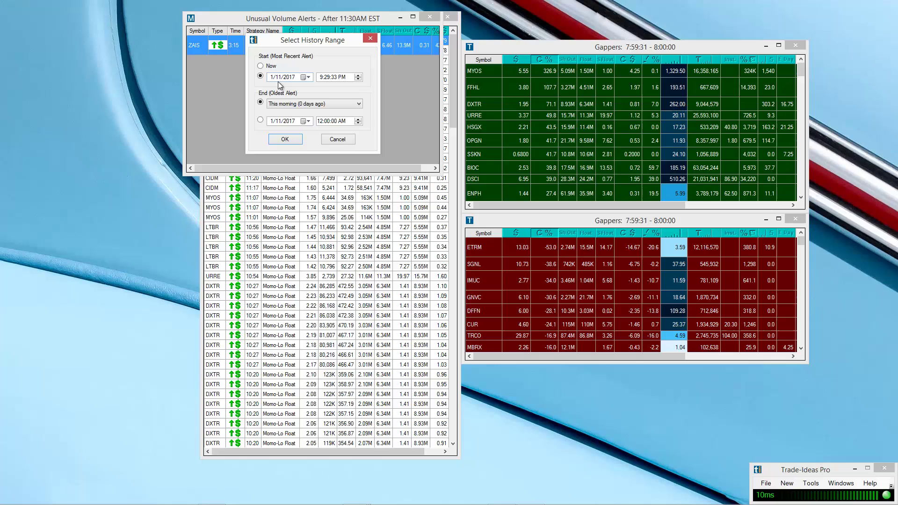
click(319, 77)
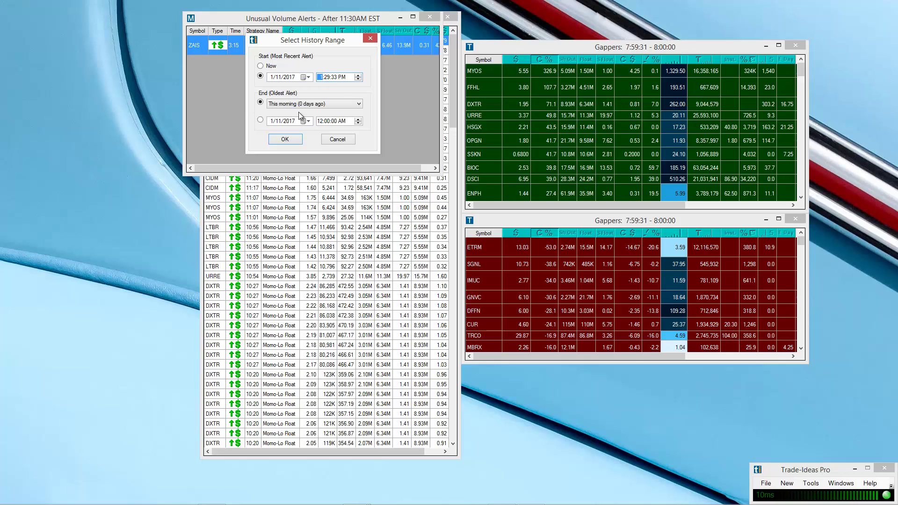
click(323, 123)
click(295, 139)
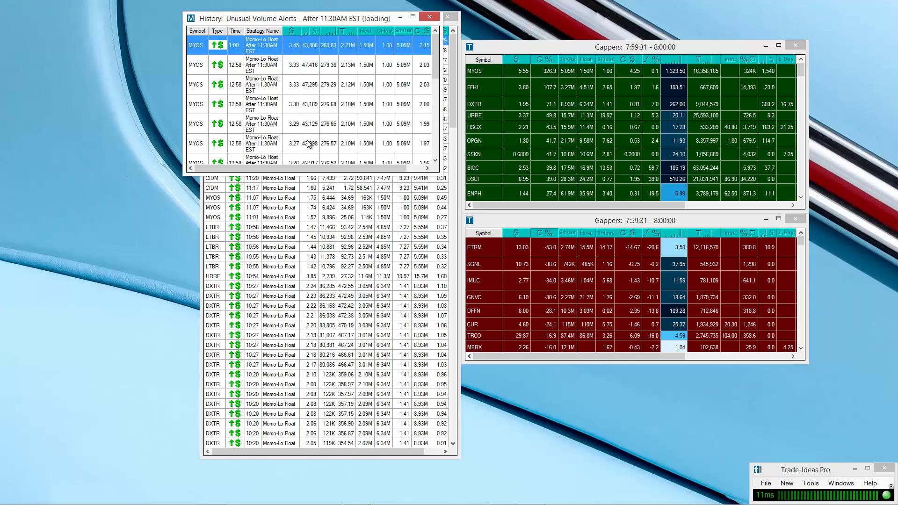
Lengthen the After history window, scroll its alerts, and place it beside the Before history
drag(315, 174, 327, 477)
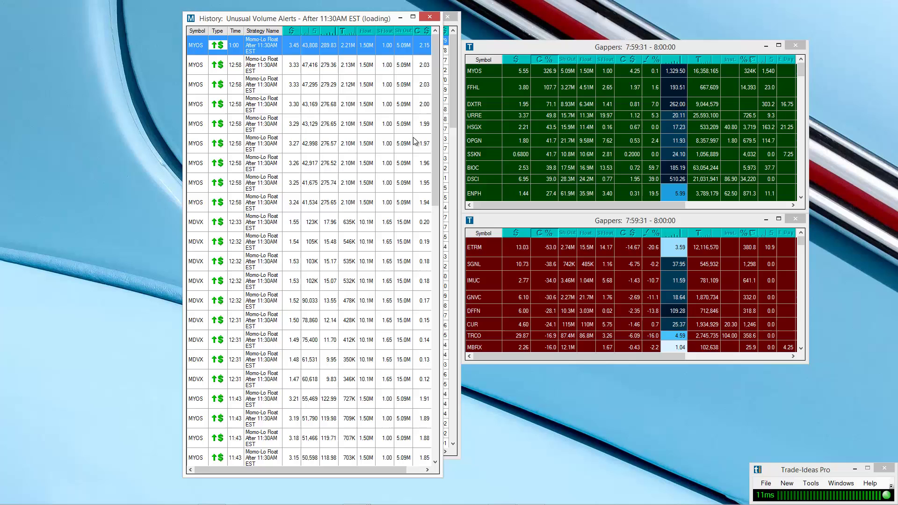
drag(438, 111, 431, 54)
drag(427, 342, 456, 77)
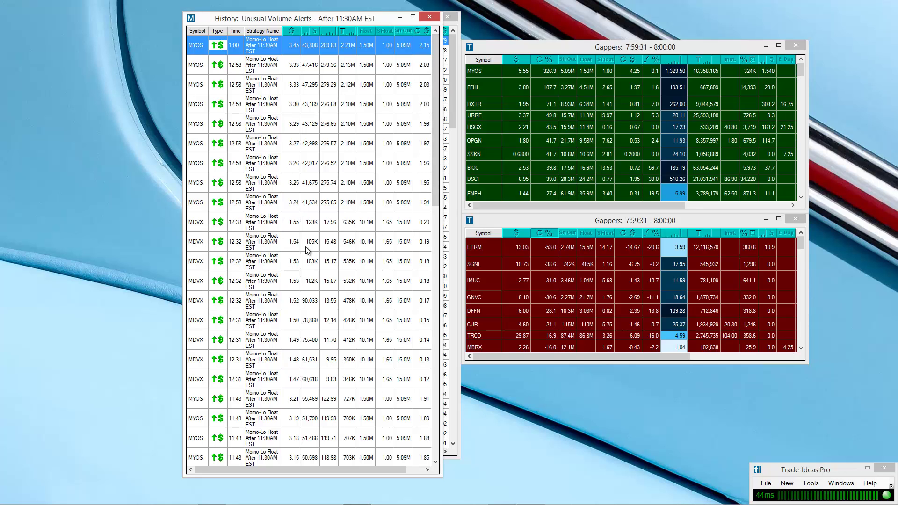
drag(375, 20, 657, 19)
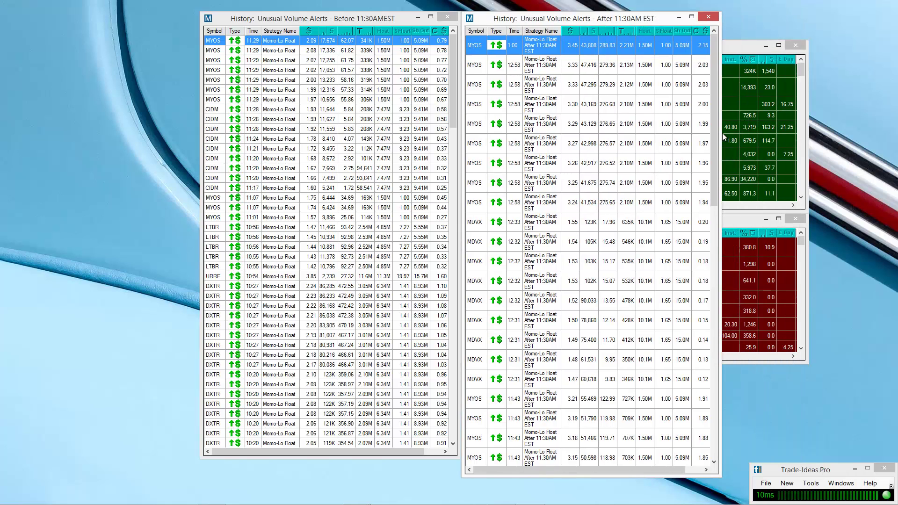
mouse_move(715, 113)
mouse_down()
mouse_move(714, 382)
mouse_move(714, 112)
mouse_up()
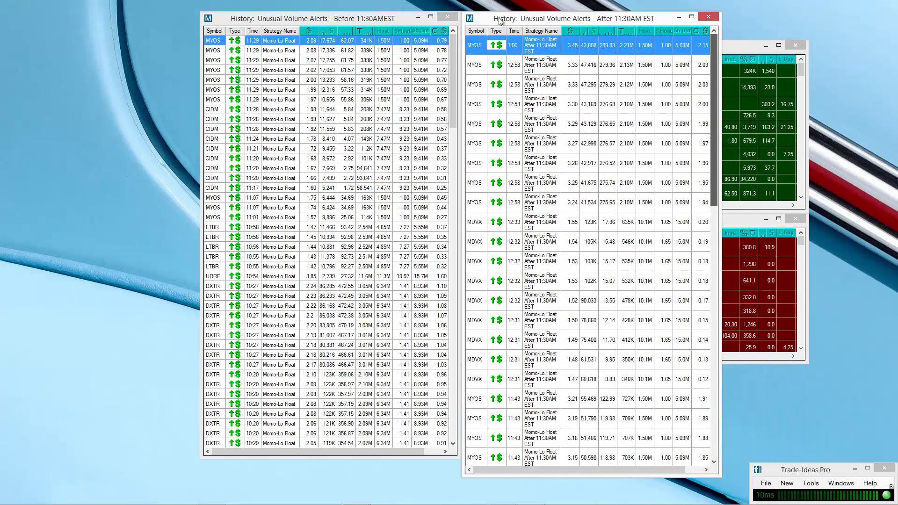
right_click(213, 41)
mouse_move(242, 45)
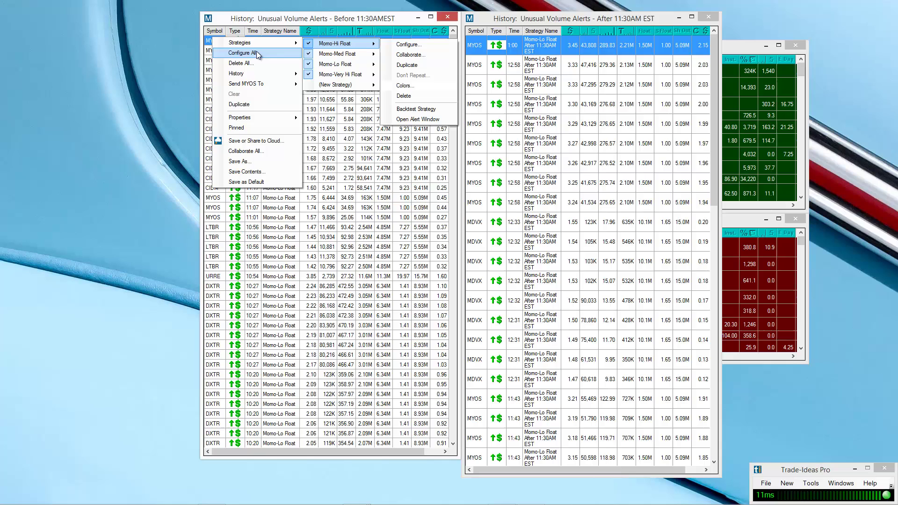
mouse_move(326, 74)
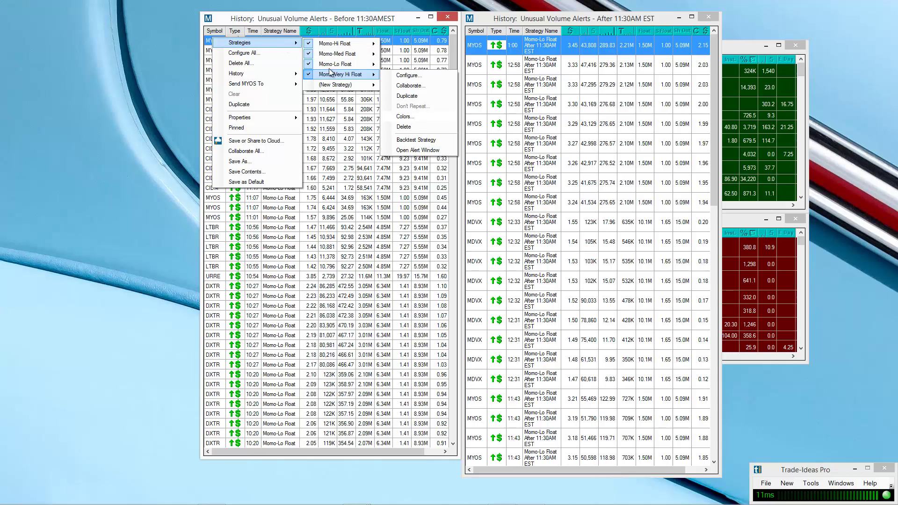
mouse_move(350, 43)
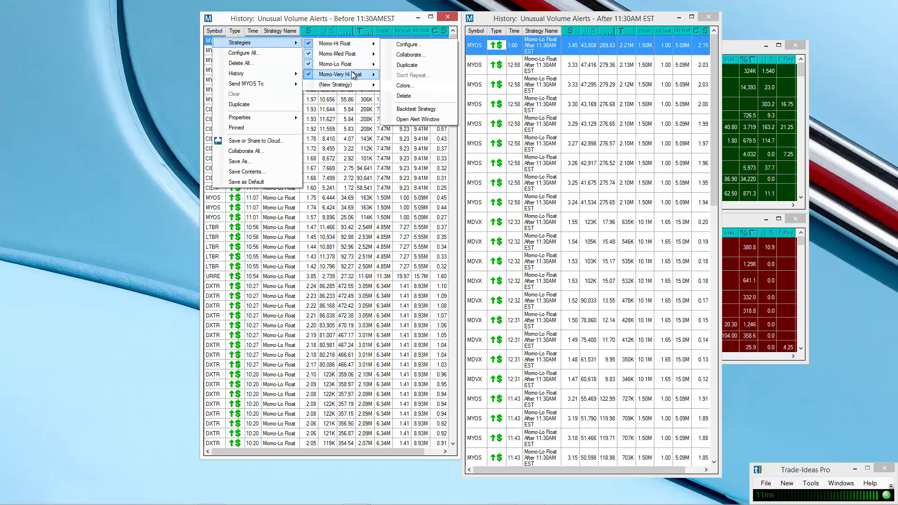
mouse_move(353, 67)
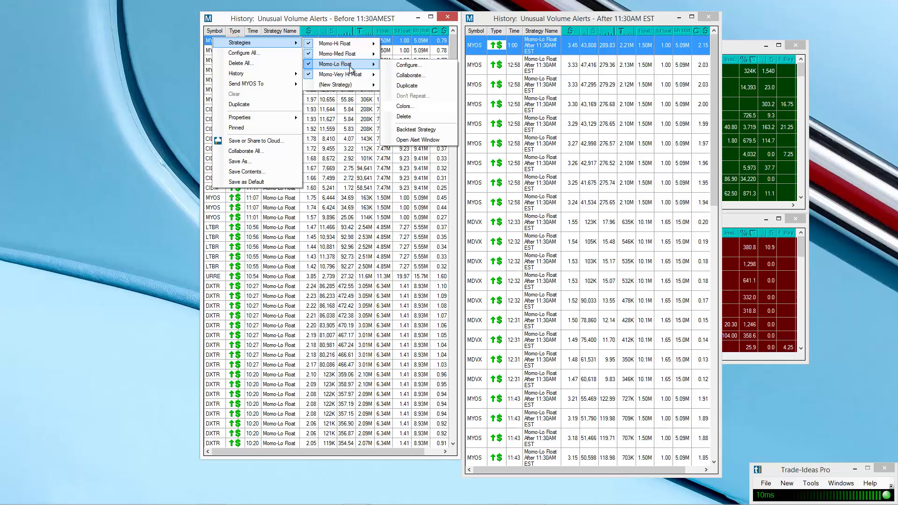
click(291, 108)
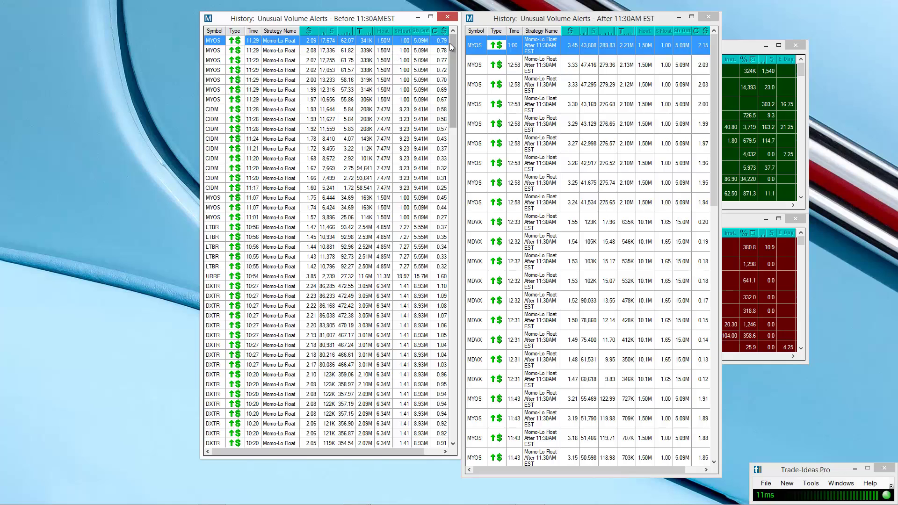
mouse_move(450, 43)
mouse_down()
mouse_move(450, 294)
mouse_move(440, 39)
mouse_up()
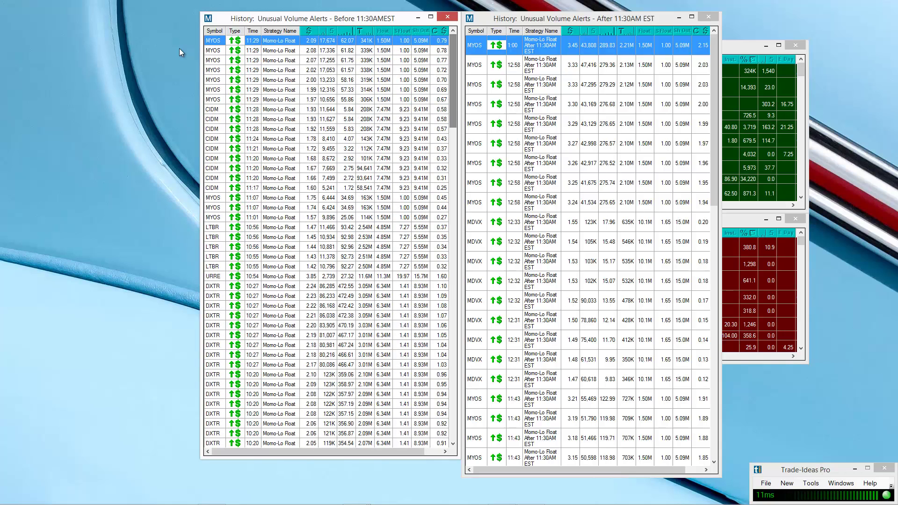
Open the Momo-Lo Float strategy's configuration for the Before window in Advanced view
right_click(223, 39)
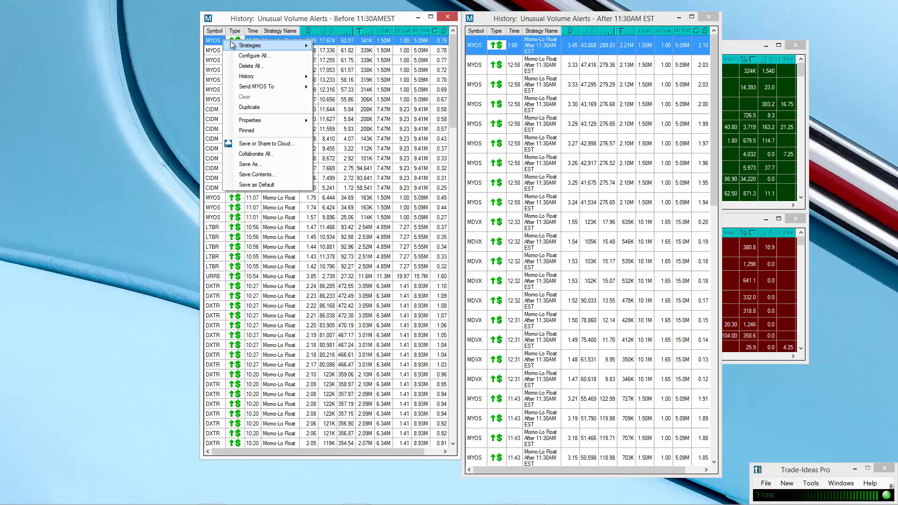
mouse_move(252, 45)
mouse_move(375, 67)
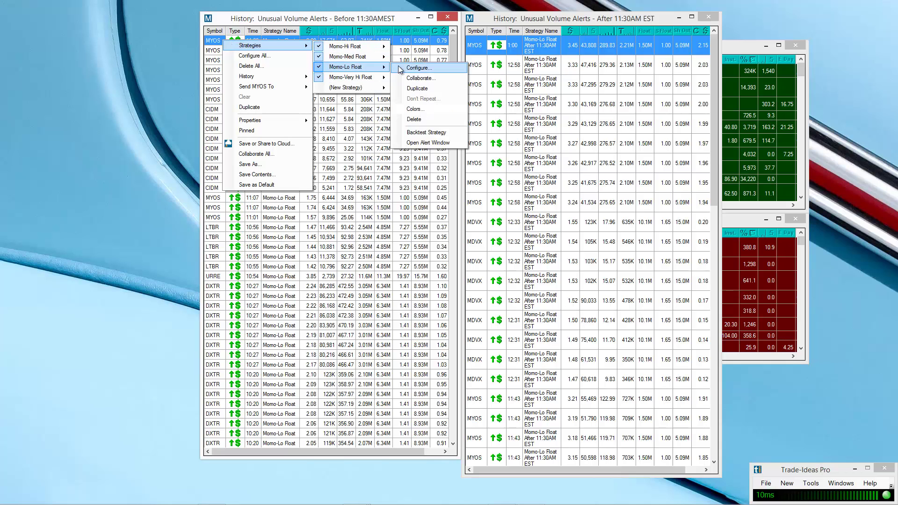
click(411, 68)
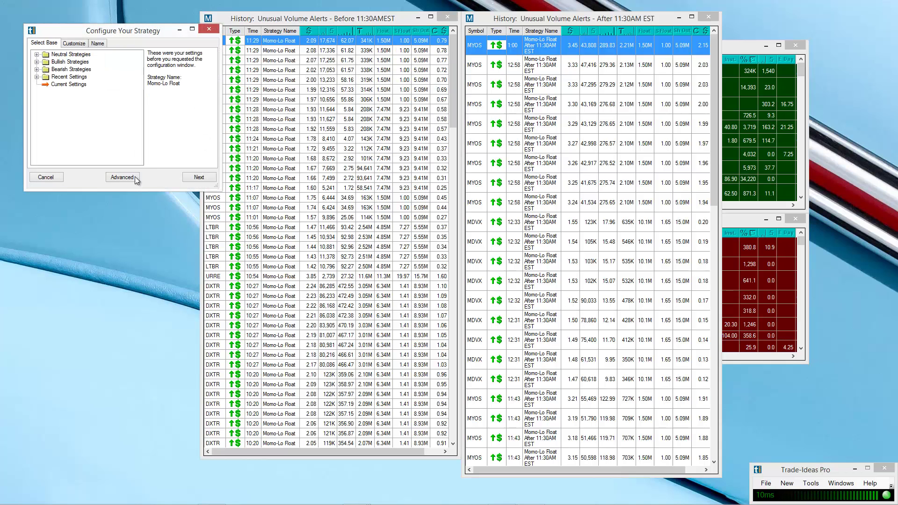
click(129, 178)
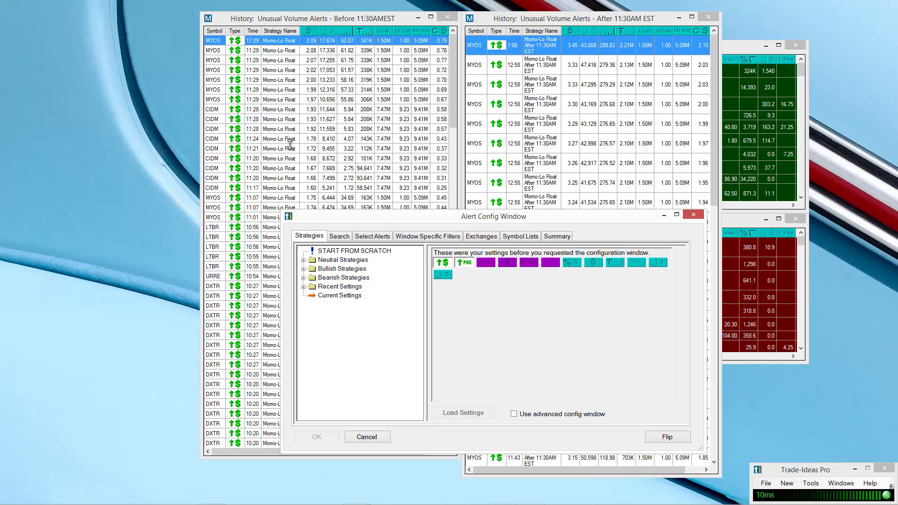
Browse the config tabs and settle on the Window Specific Filters
click(363, 143)
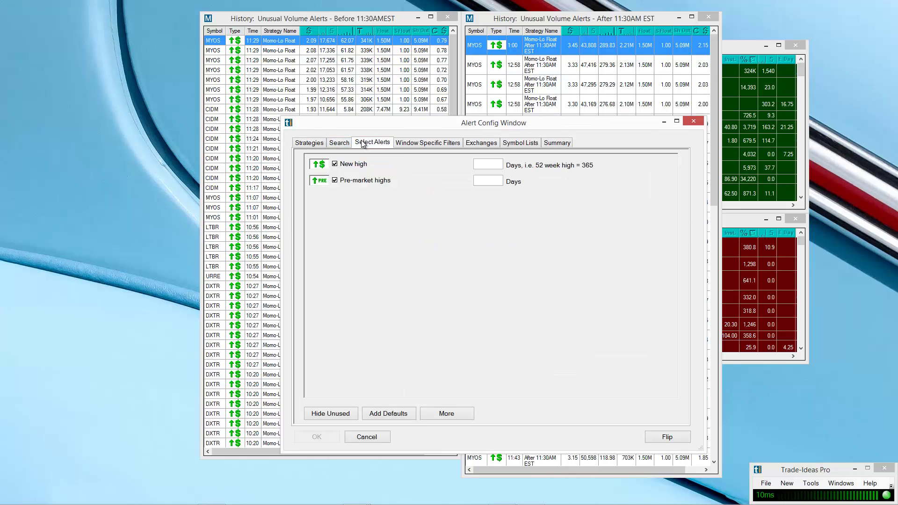
click(403, 144)
click(380, 146)
drag(466, 129, 392, 81)
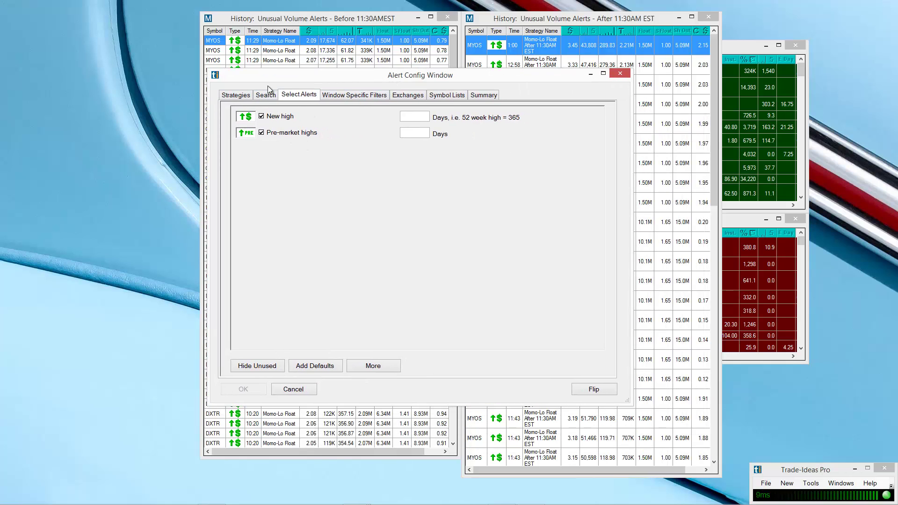
click(252, 98)
click(290, 97)
click(335, 97)
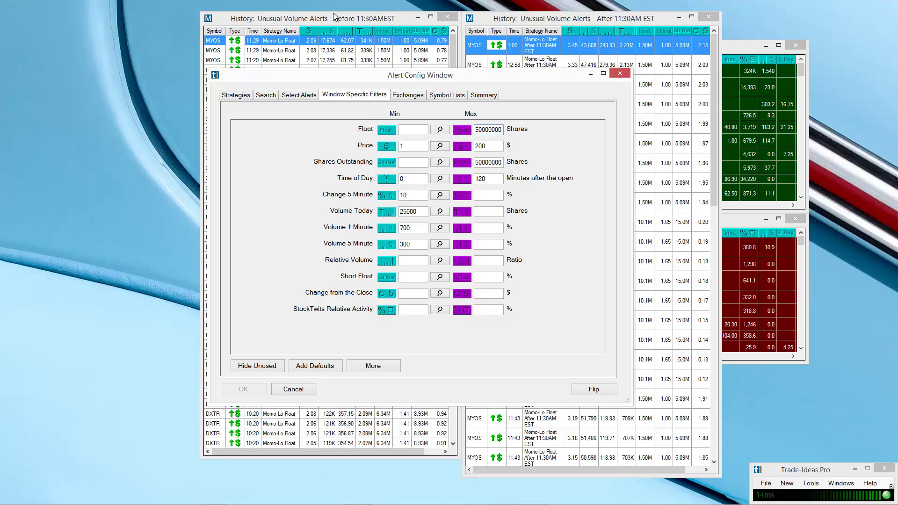
Check the Float maximum of 50000000 and edit Price, leaving it at 1–200
drag(384, 82, 564, 83)
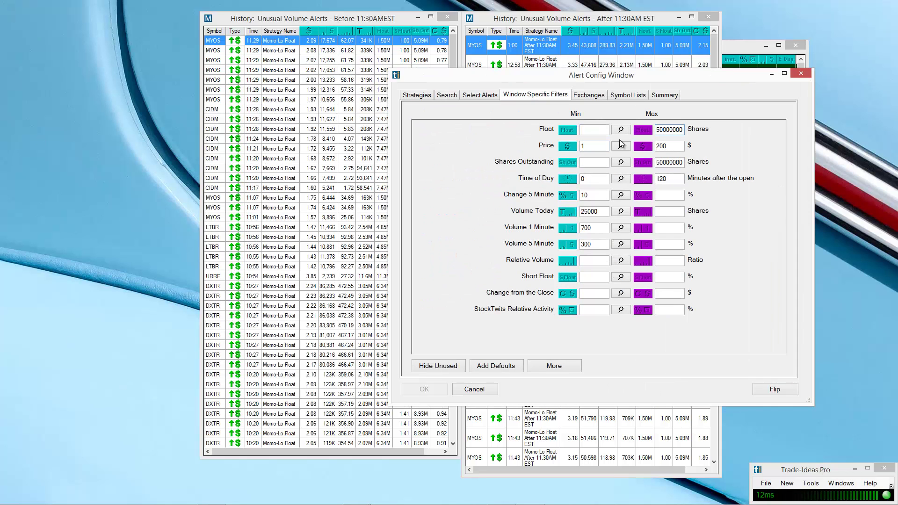
drag(670, 77, 394, 96)
click(425, 152)
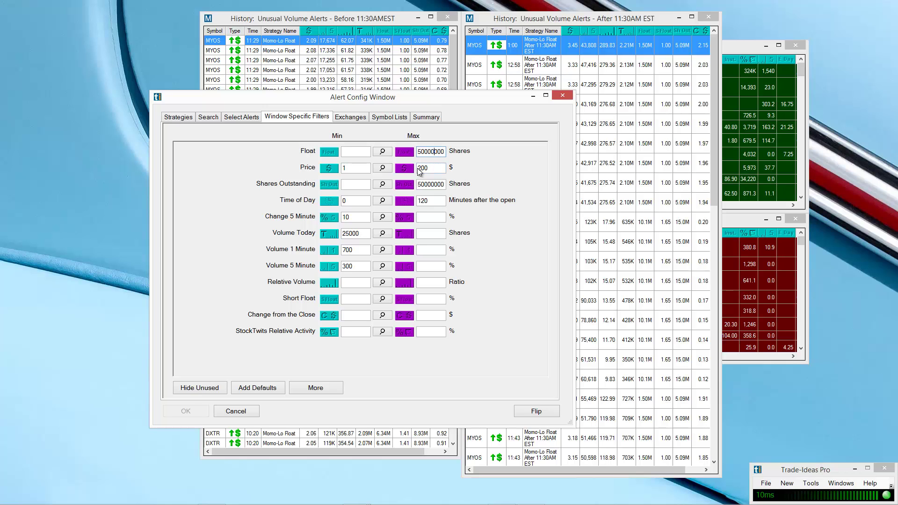
double_click(341, 168)
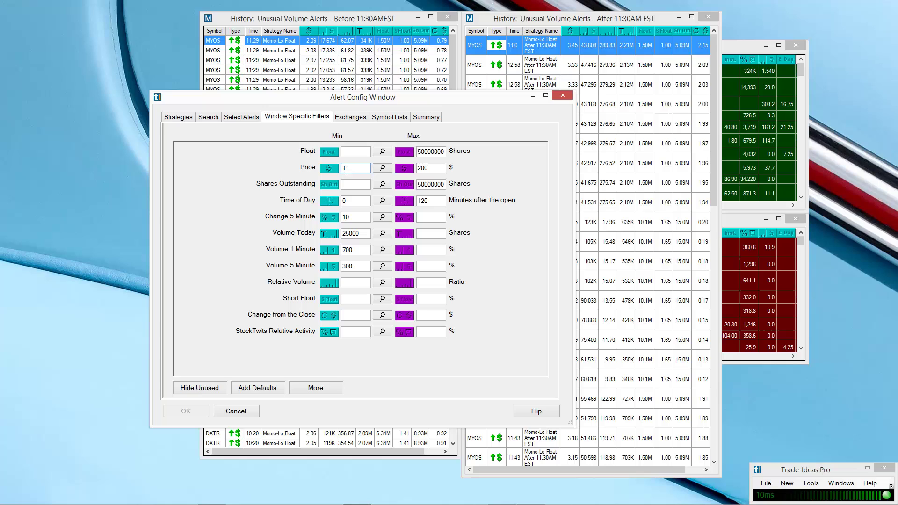
click(346, 170)
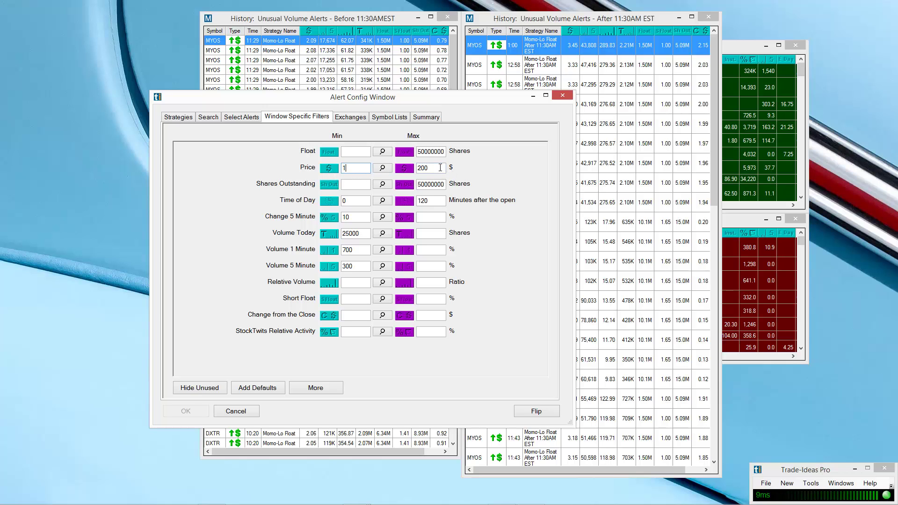
double_click(440, 168)
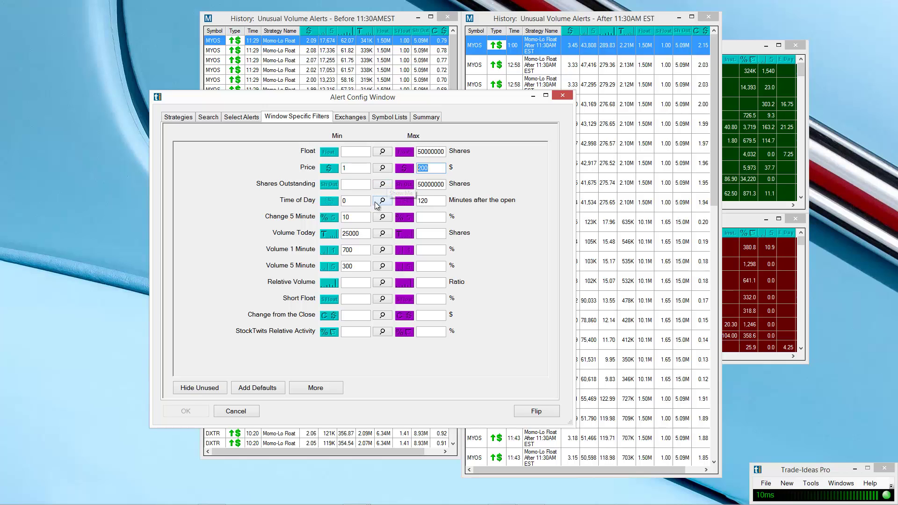
click(430, 167)
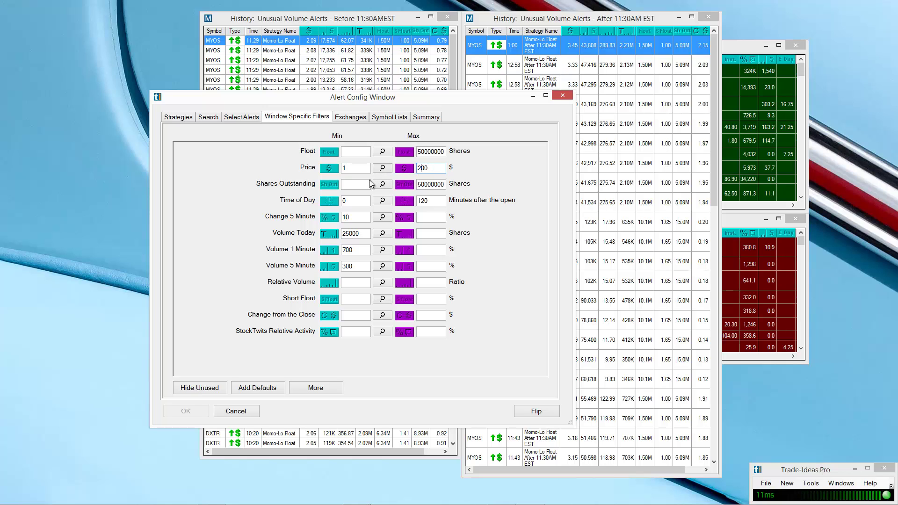
double_click(441, 170)
text(10)
key(BackSpace)
key(BackSpace)
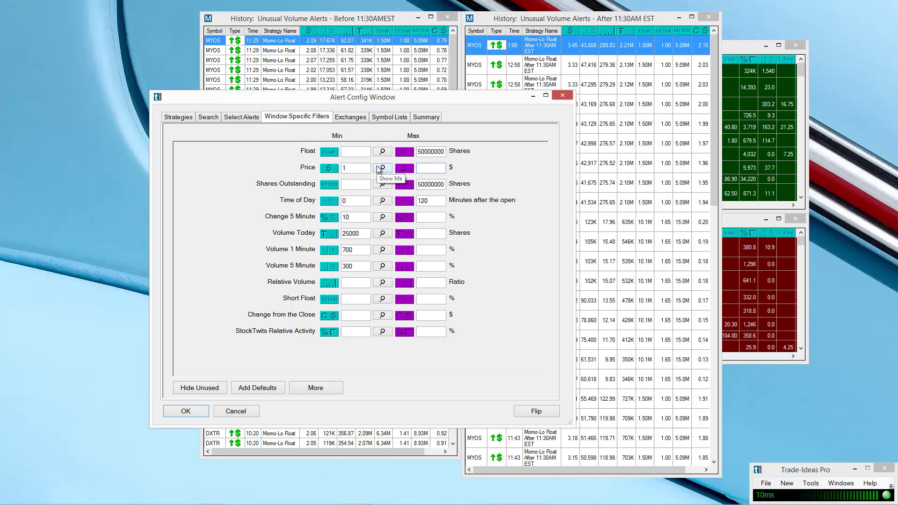
text(2000)
key(BackSpace)
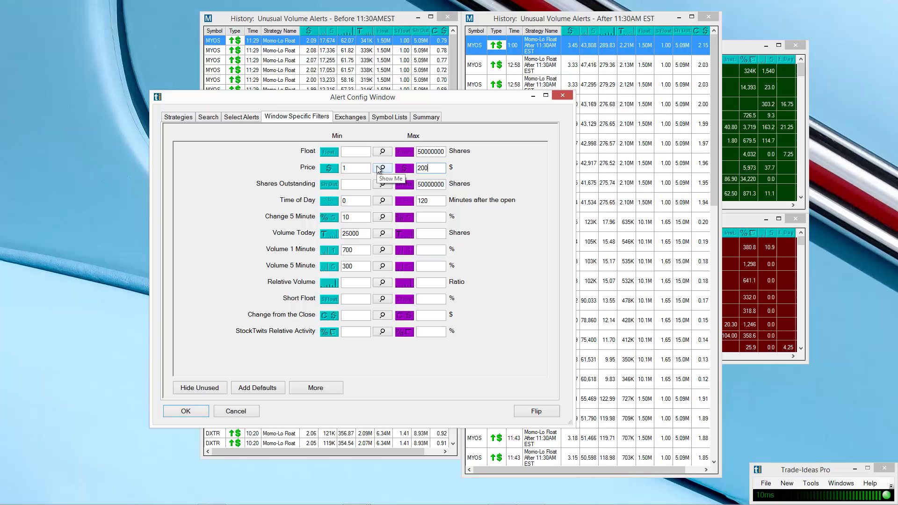
Inspect the Shares Outstanding and Time of Day maximum filters
click(424, 184)
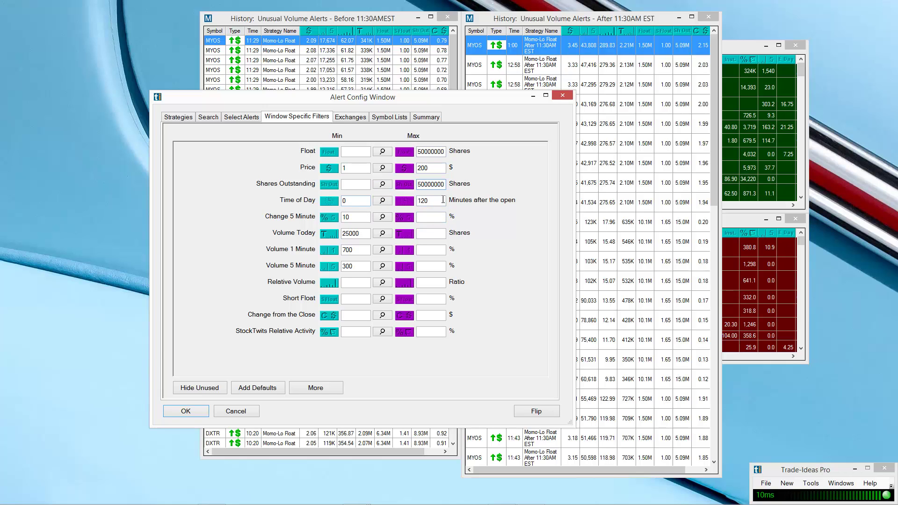
key(Tab)
drag(447, 100, 582, 135)
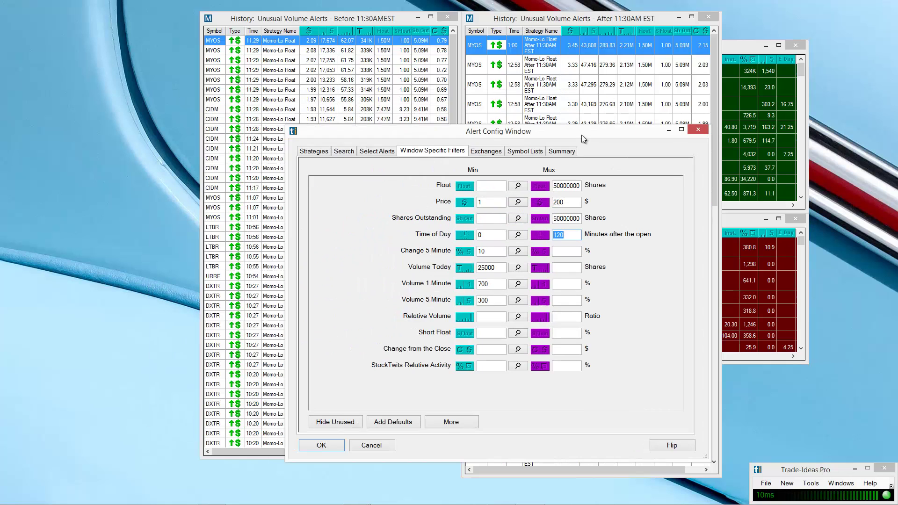
click(558, 235)
drag(593, 129, 500, 95)
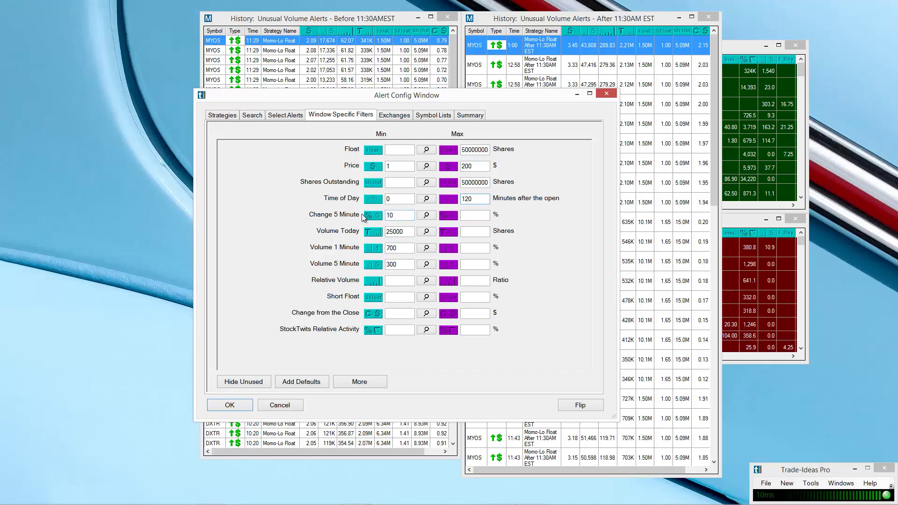
double_click(406, 232)
click(409, 229)
double_click(408, 229)
click(405, 230)
double_click(410, 234)
click(405, 251)
click(405, 252)
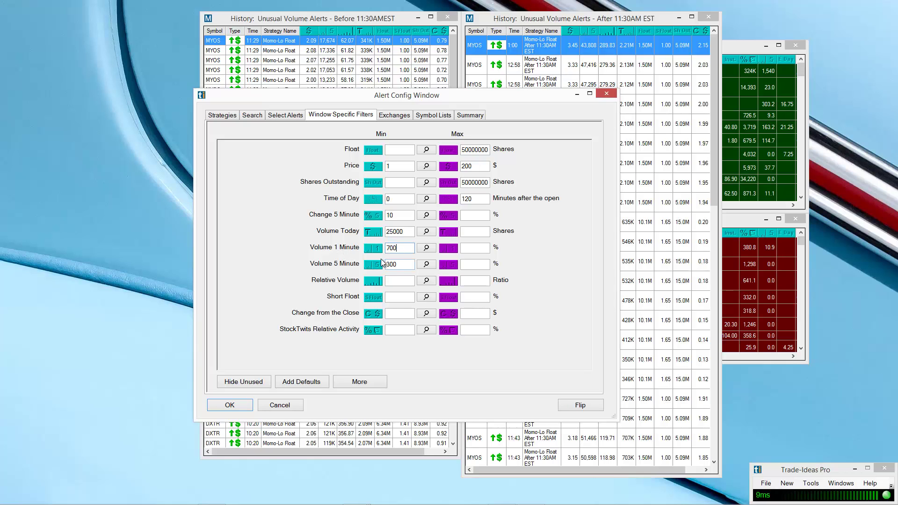
drag(398, 264, 385, 265)
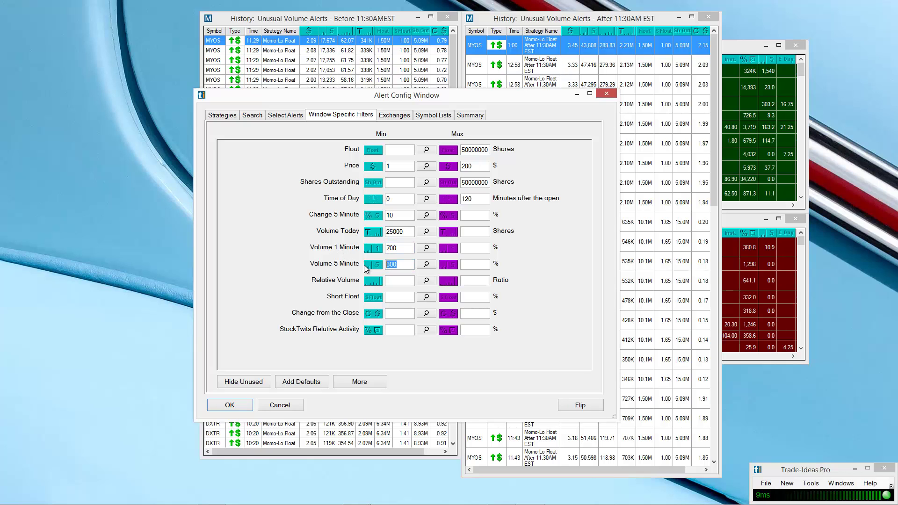
click(400, 249)
double_click(391, 248)
click(411, 248)
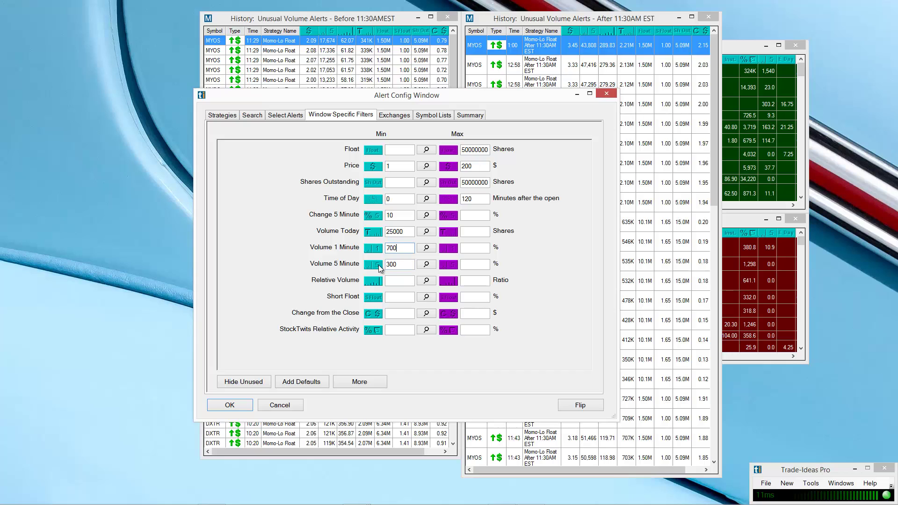
double_click(402, 264)
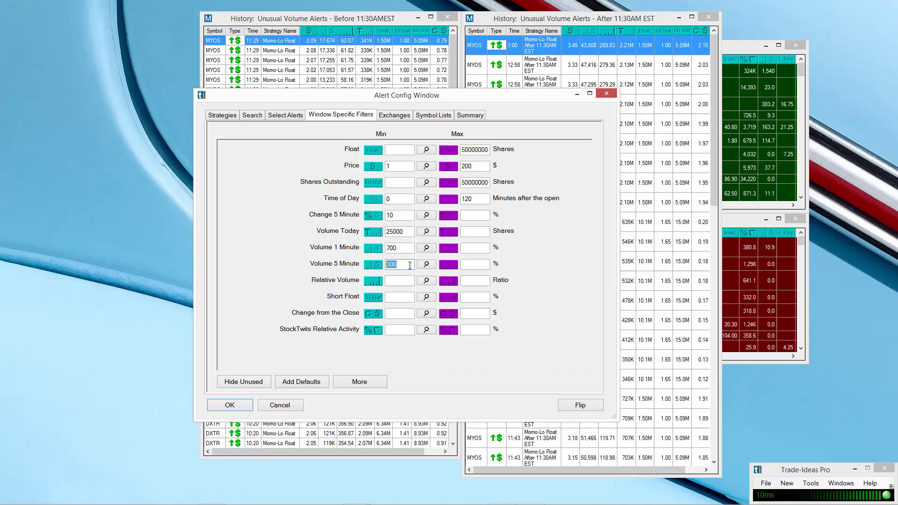
click(410, 265)
Browse the Search tab's alerts and filters, selecting Position in 5 Day Range
click(251, 116)
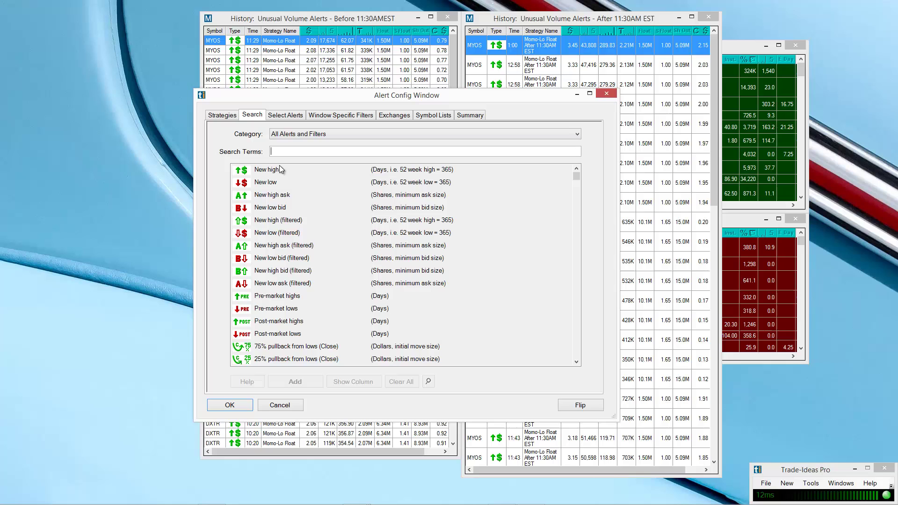
click(294, 152)
drag(577, 177, 577, 324)
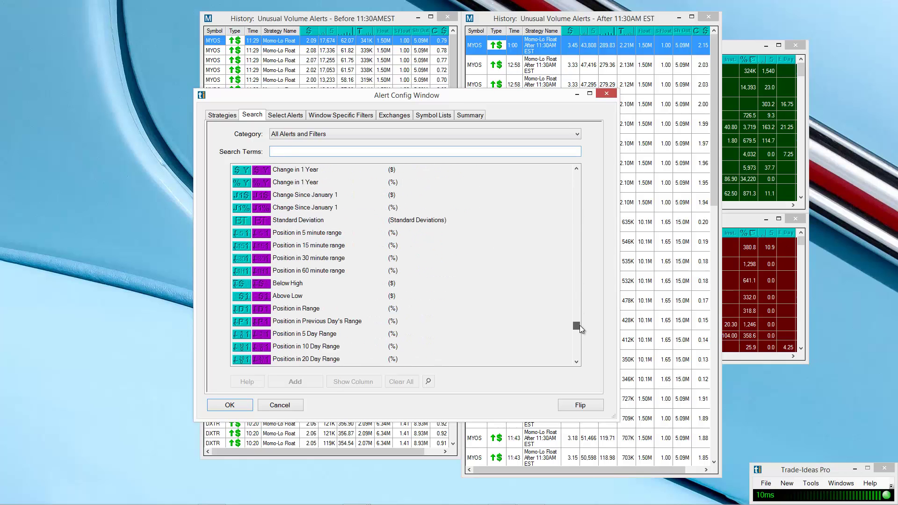
click(313, 331)
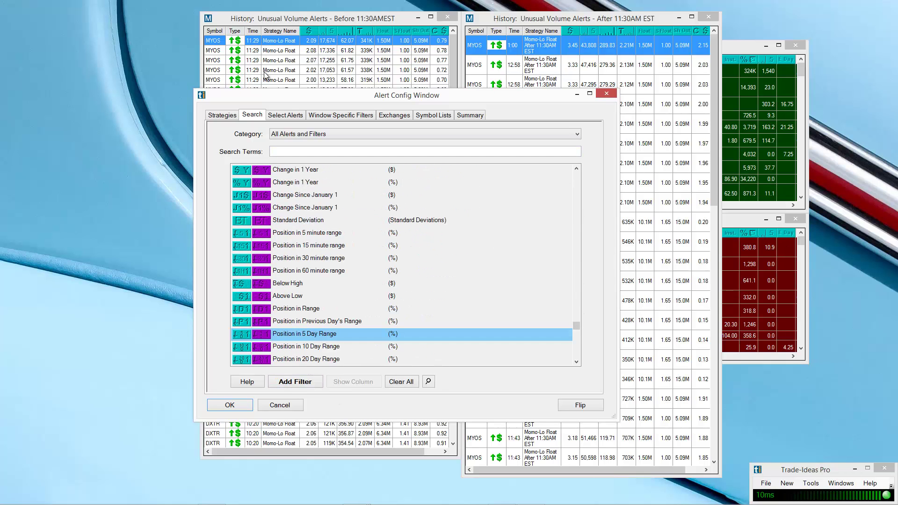
Return to the Window Specific Filters and cancel the Alert Config window
click(341, 115)
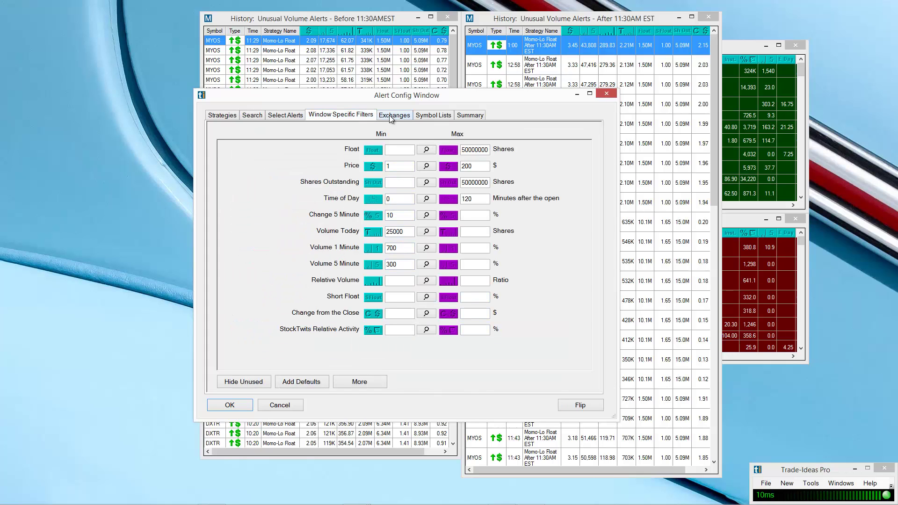
click(280, 406)
mouse_move(457, 49)
mouse_down()
mouse_move(456, 421)
mouse_move(447, 68)
mouse_move(447, 55)
mouse_move(456, 330)
mouse_move(455, 49)
mouse_up()
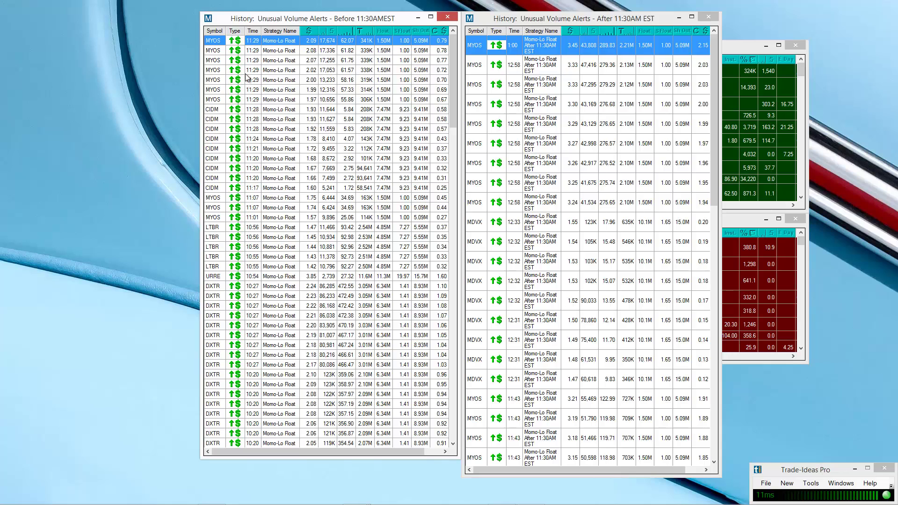
right_click(215, 40)
mouse_move(252, 44)
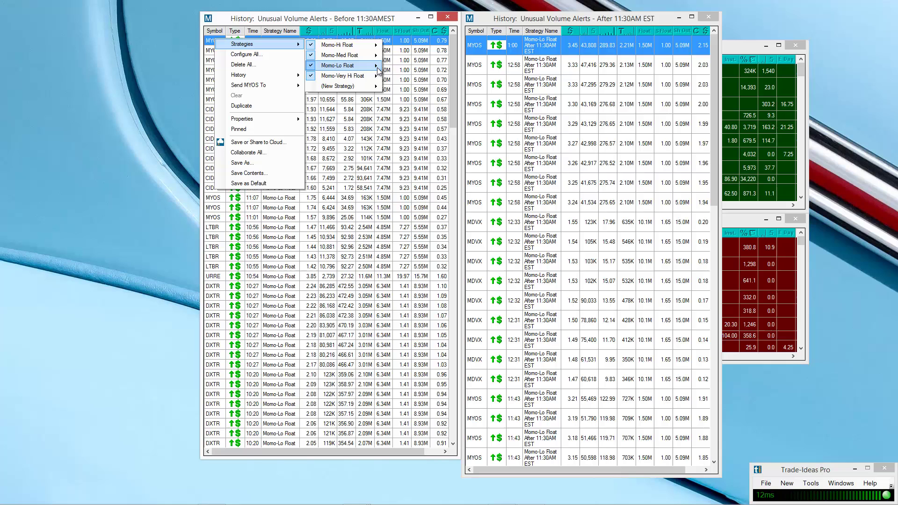
click(410, 66)
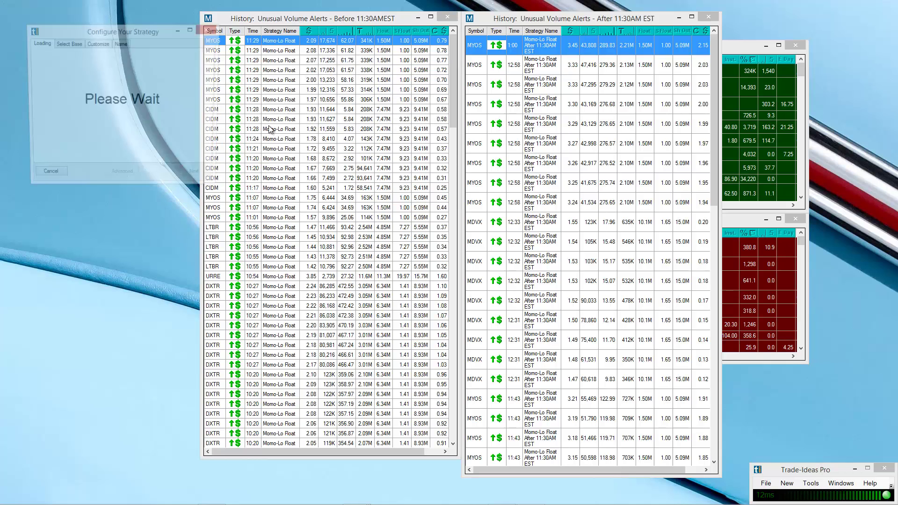
click(122, 177)
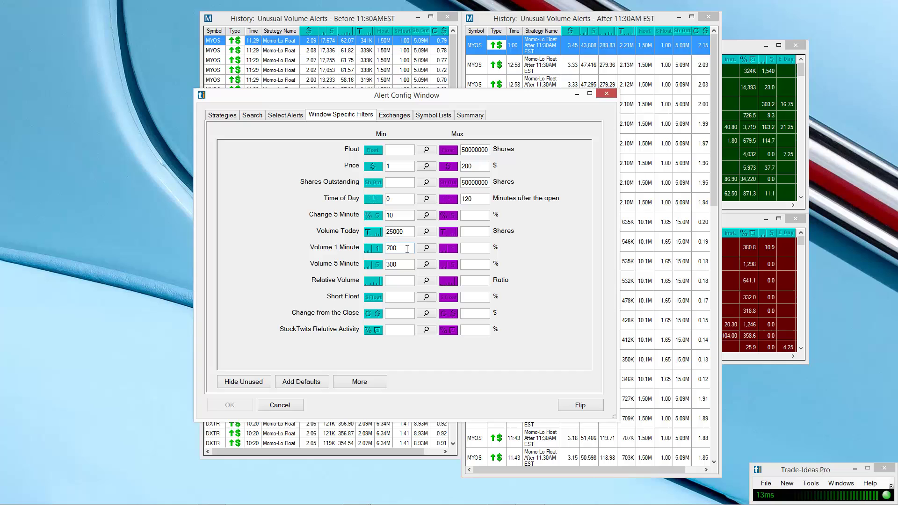
double_click(407, 250)
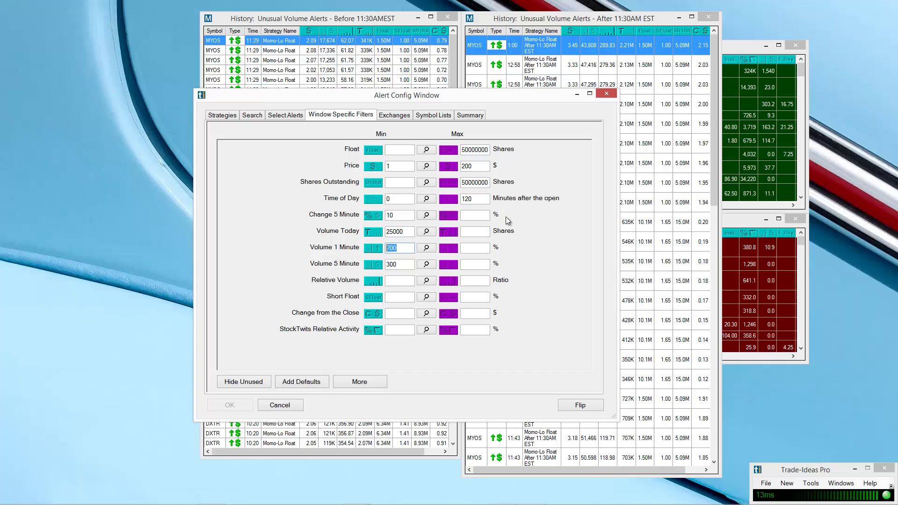
double_click(409, 264)
click(607, 94)
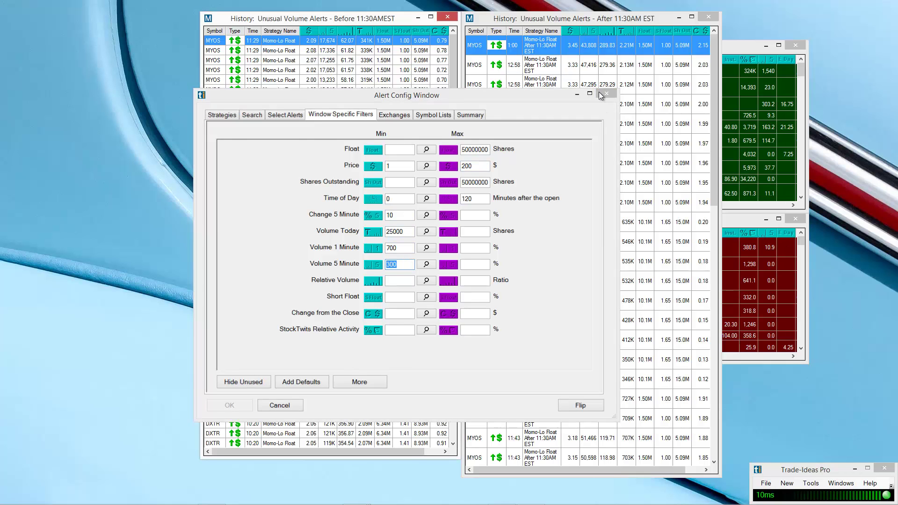
right_click(213, 41)
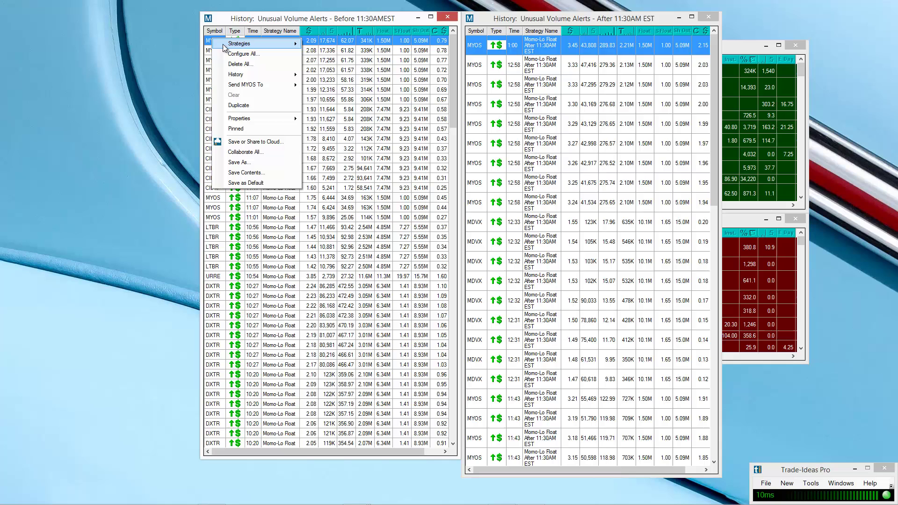
mouse_move(261, 74)
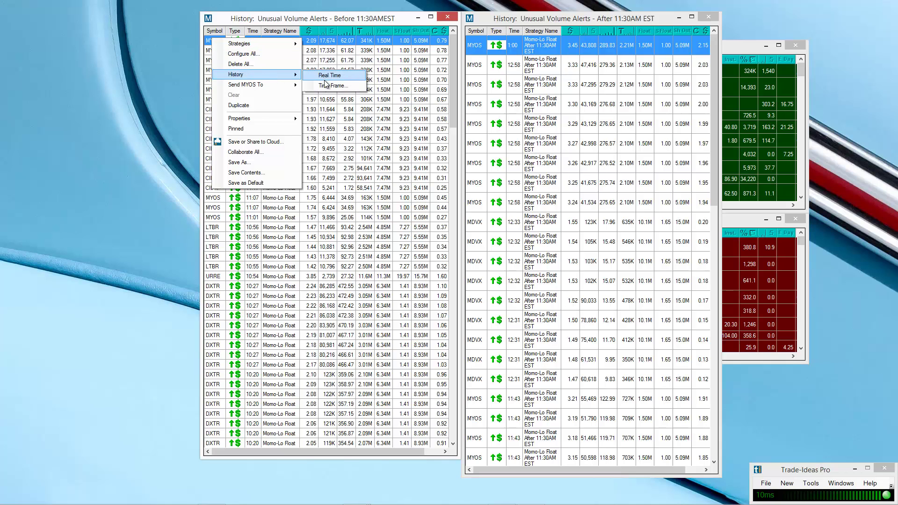
click(333, 86)
click(302, 281)
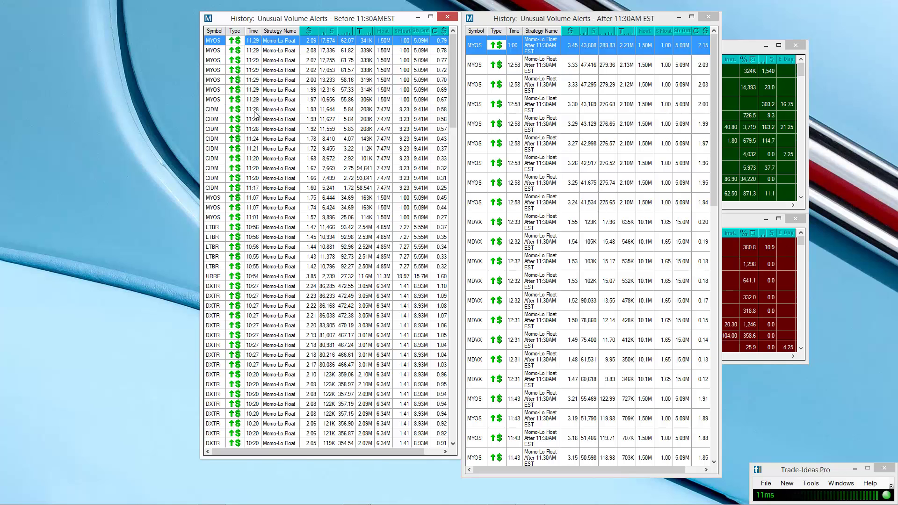
drag(454, 131, 437, 103)
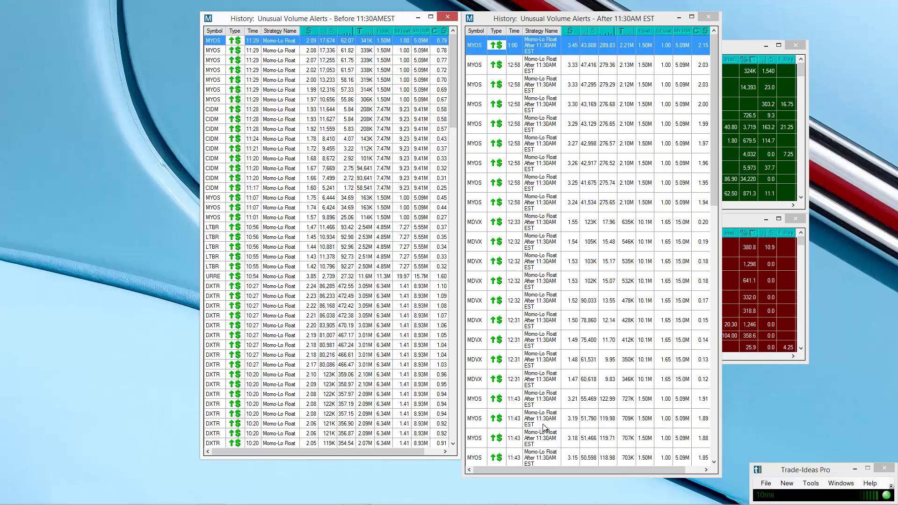
mouse_move(580, 21)
mouse_down()
mouse_move(618, 19)
mouse_move(580, 24)
mouse_up()
right_click(219, 44)
mouse_move(262, 45)
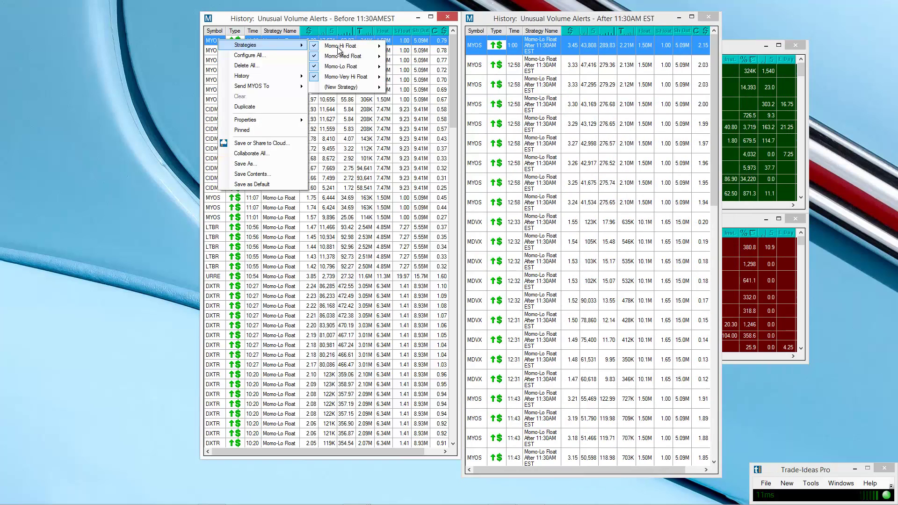
mouse_move(361, 56)
click(413, 68)
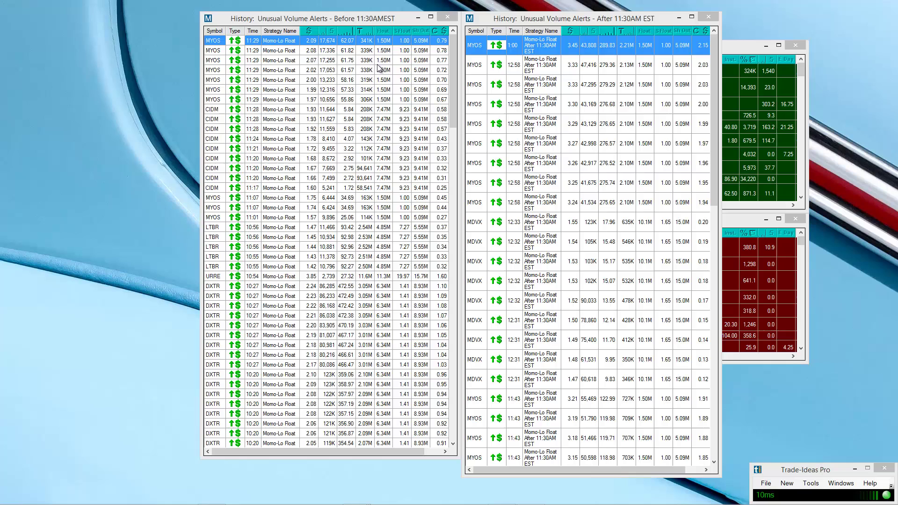
click(123, 178)
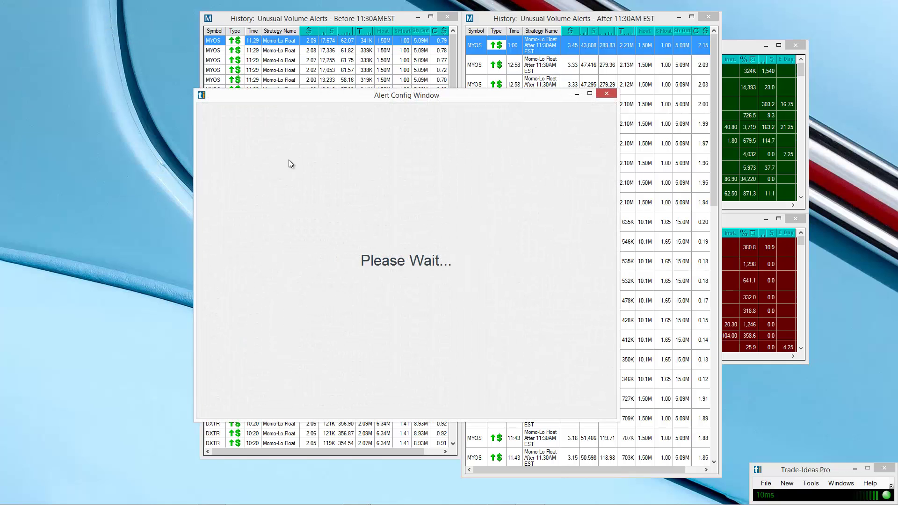
click(334, 118)
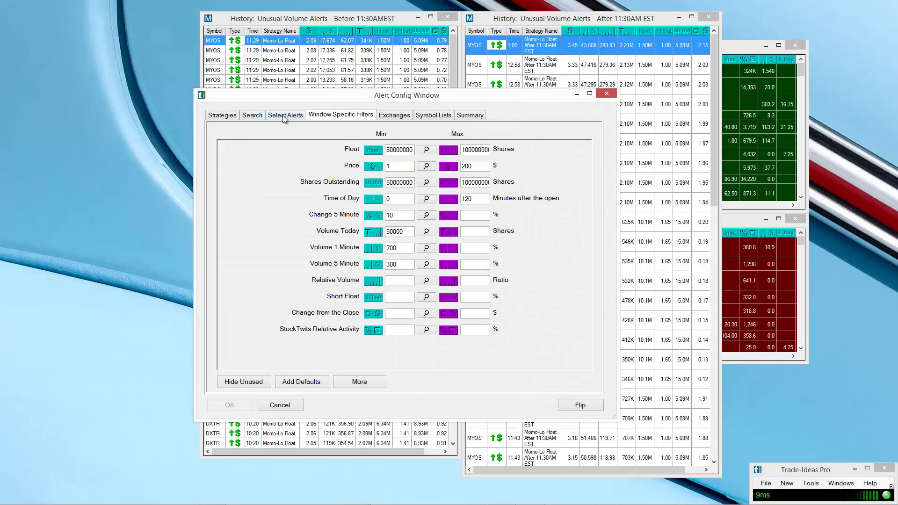
double_click(469, 150)
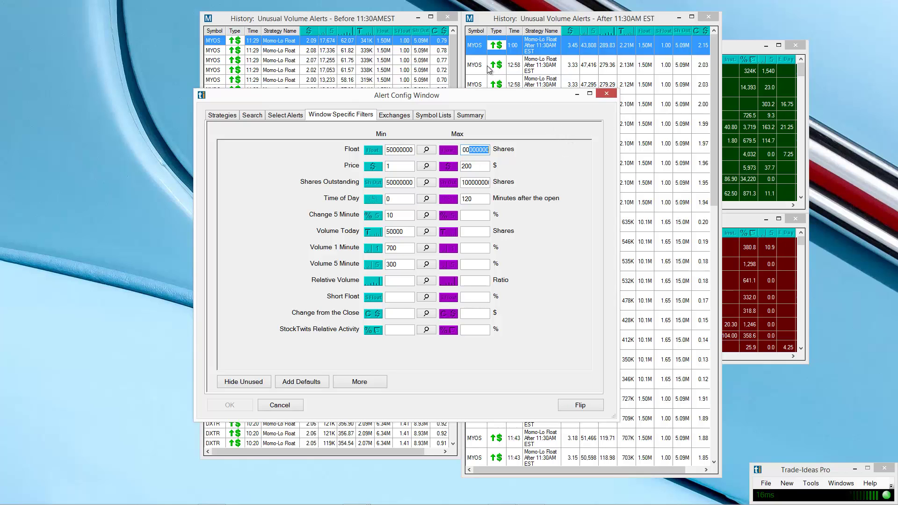
click(614, 94)
right_click(486, 41)
mouse_move(538, 45)
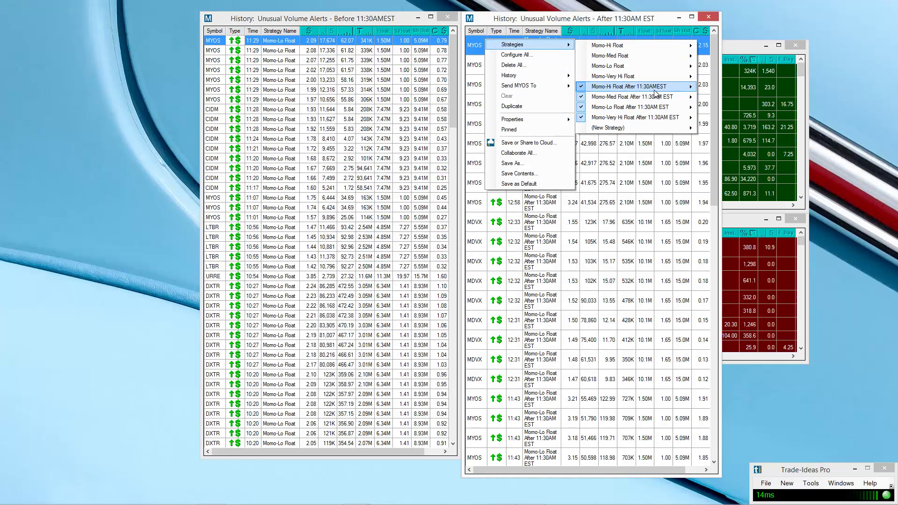
mouse_move(631, 106)
click(720, 118)
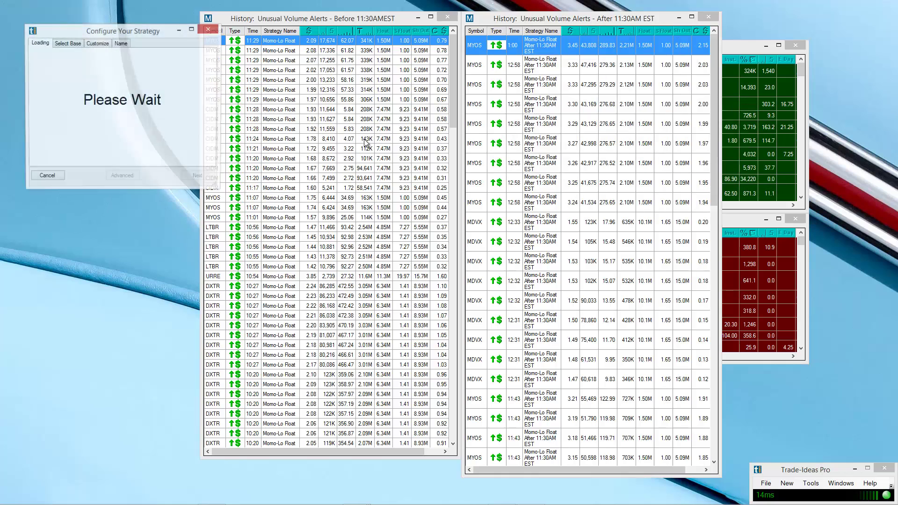
click(122, 176)
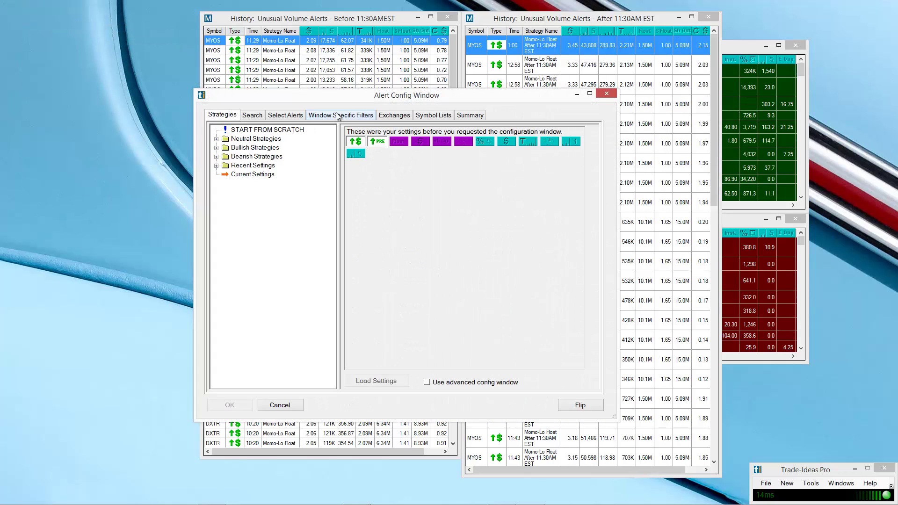
click(337, 116)
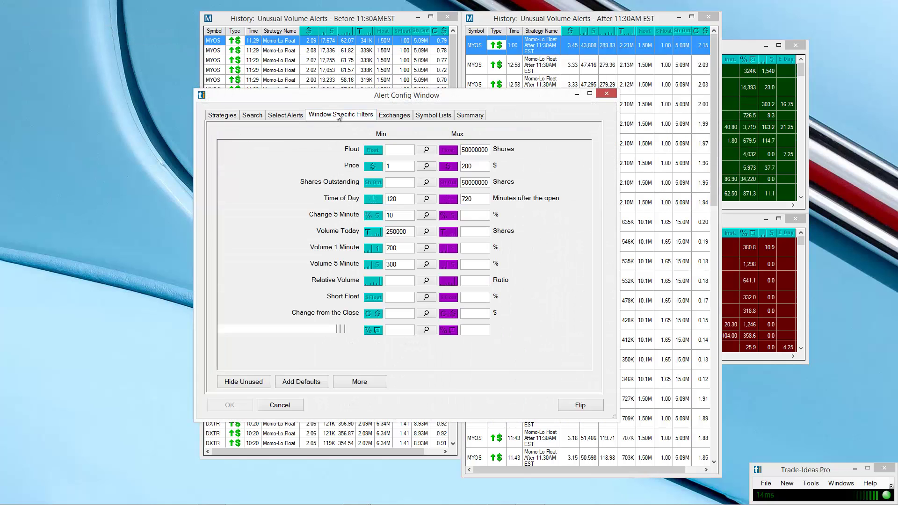
double_click(413, 234)
click(398, 231)
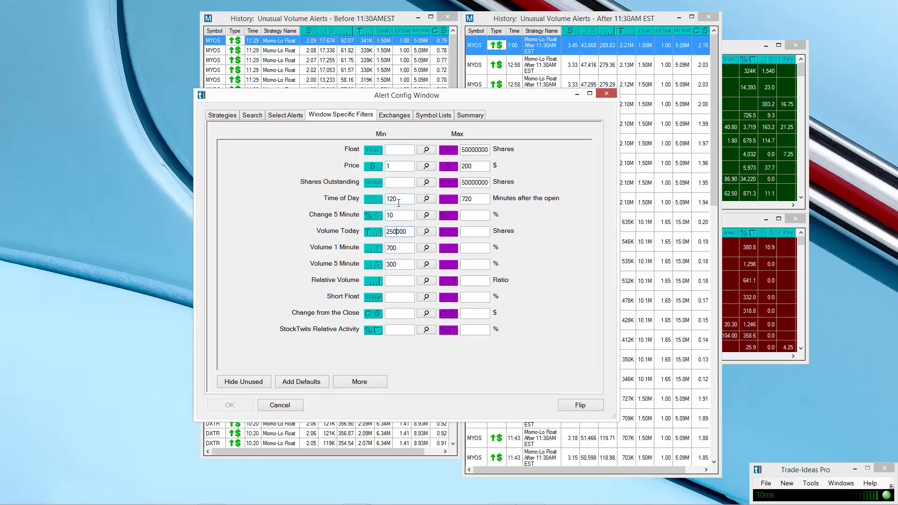
drag(401, 199, 329, 203)
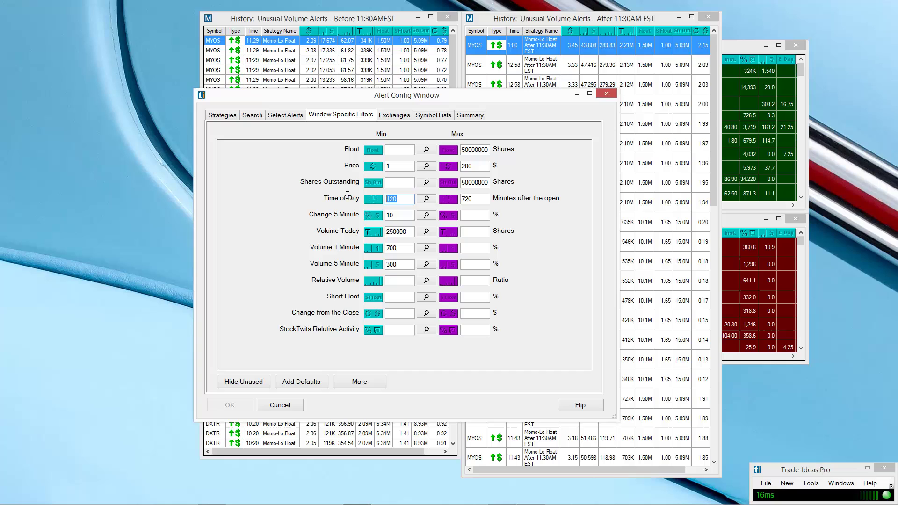
double_click(468, 199)
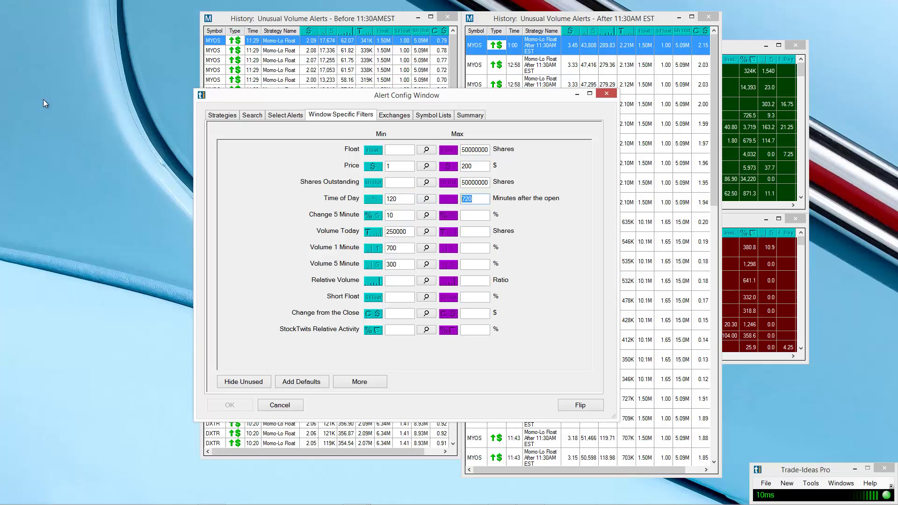
double_click(391, 215)
double_click(400, 246)
double_click(404, 265)
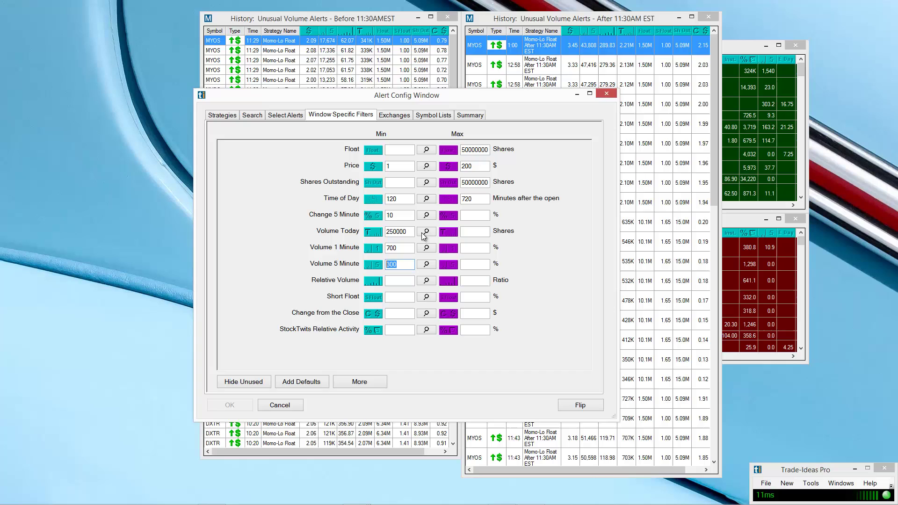
double_click(407, 232)
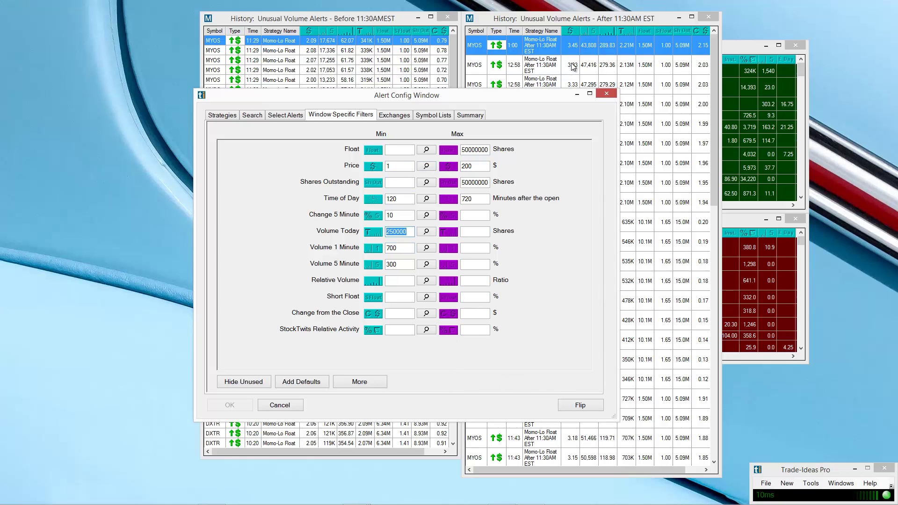
click(608, 94)
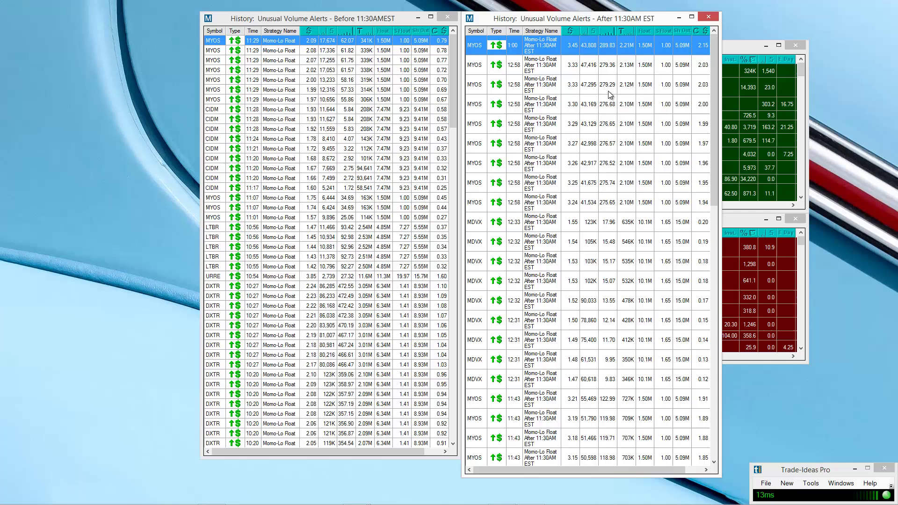